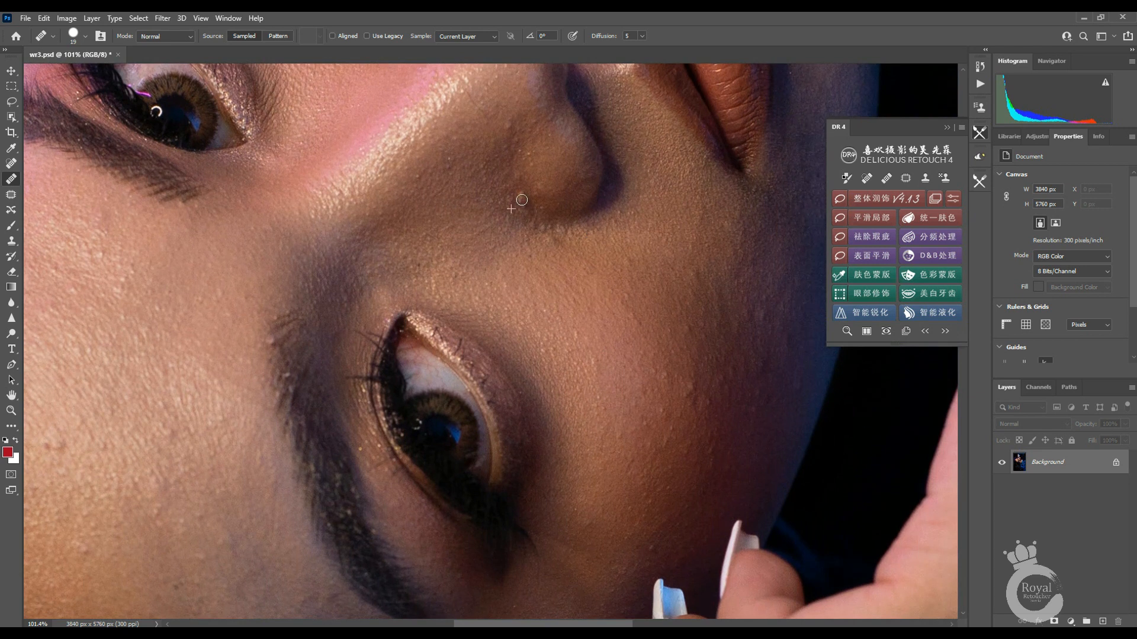
Step: Heal the skin blemishes around the nose, cheek and forehead with the Healing Brush, using sampled clean skin
left_click_drag(483, 362, 758, 282)
left_click(334, 392, "alt")
left_click(340, 368)
left_click_drag(581, 205, 128, 527)
left_click_drag(586, 127, 573, 73)
left_click_drag(480, 563, 420, 163)
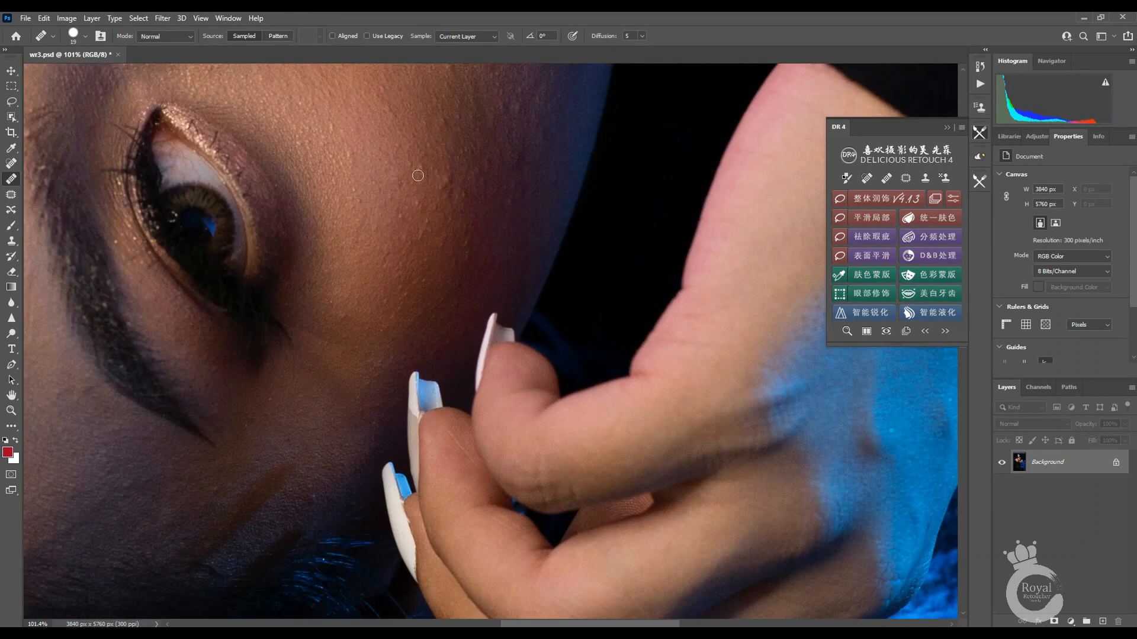
left_click_drag(267, 259, 763, 340)
left_click_drag(465, 341, 331, 338)
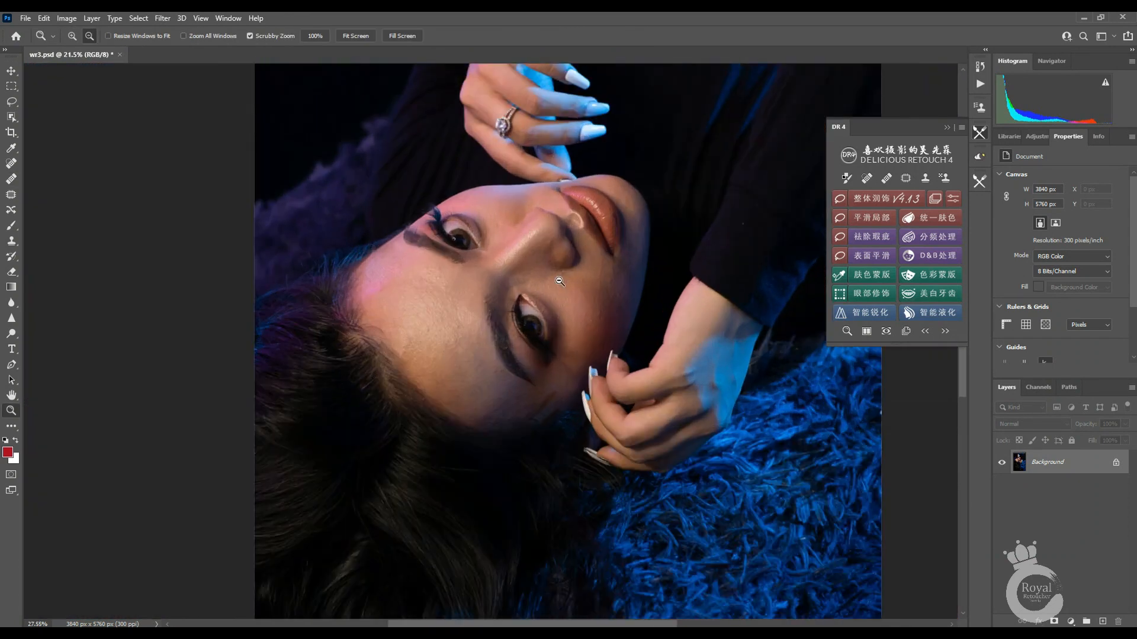
left_click_drag(514, 273, 615, 273)
Step: Repair a small blemish with the Patch tool and clear the selection
key("shift+j")
left_click_drag(741, 384, 743, 379)
left_click_drag(750, 378, 738, 413)
key("ctrl+d")
Step: Generate a masked skin-smoothing layer with the 整体润饰 retouch, fitting the portrait size guide to the face
mouse_move(631, 341)
left_mouse_down()
mouse_move(516, 341)
mouse_move(532, 302)
mouse_move(586, 302)
mouse_move(556, 301)
left_mouse_up()
left_click(879, 201)
left_click_drag(589, 477, 500, 355)
left_click_drag(500, 202, 461, 259)
left_click_drag(443, 308, 441, 273)
key("Return")
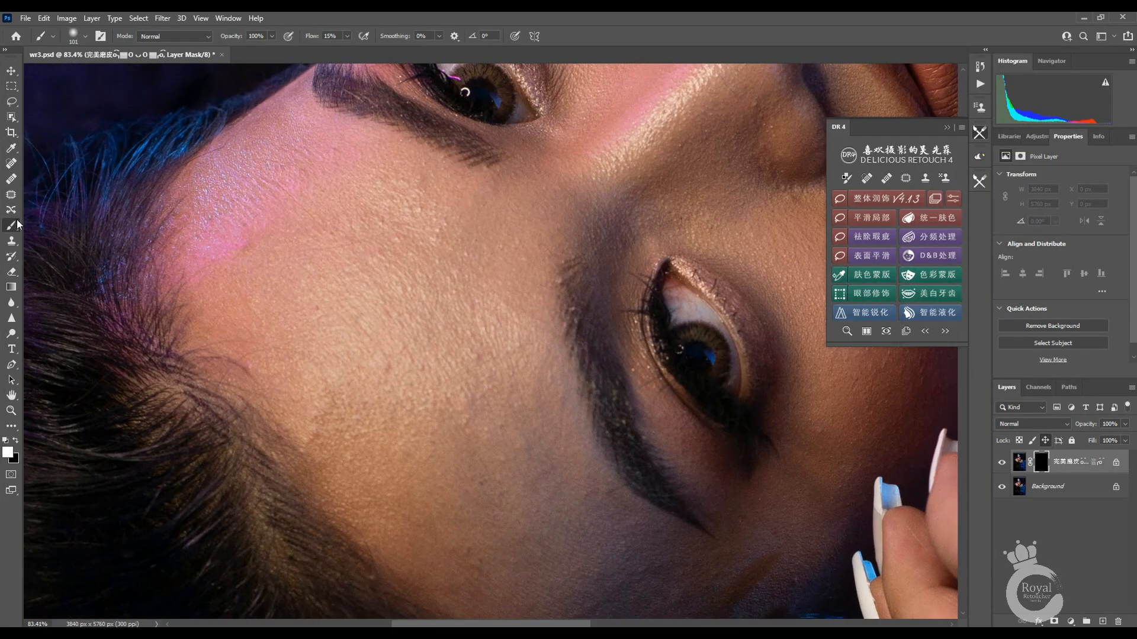
Step: Reveal the smoothing across the forehead by painting the layer mask at 100% flow with a flattened brush tip angled -87°
key("shift+0")
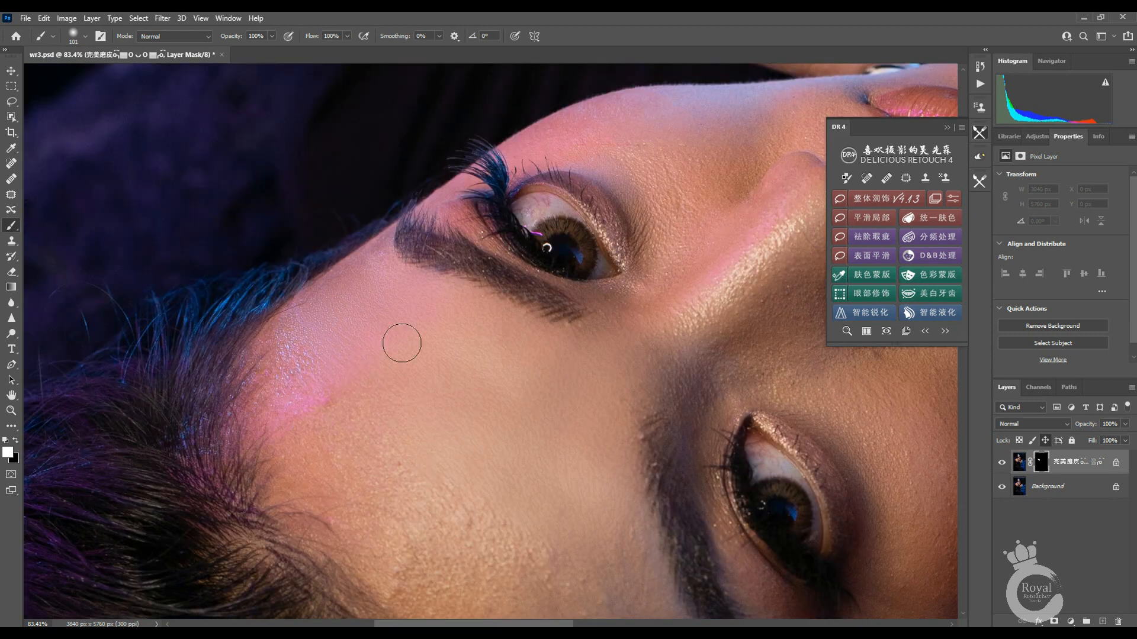
left_click_drag(402, 344, 361, 184)
right_click(600, 358)
left_click_drag(571, 354, 586, 367)
left_click(533, 318)
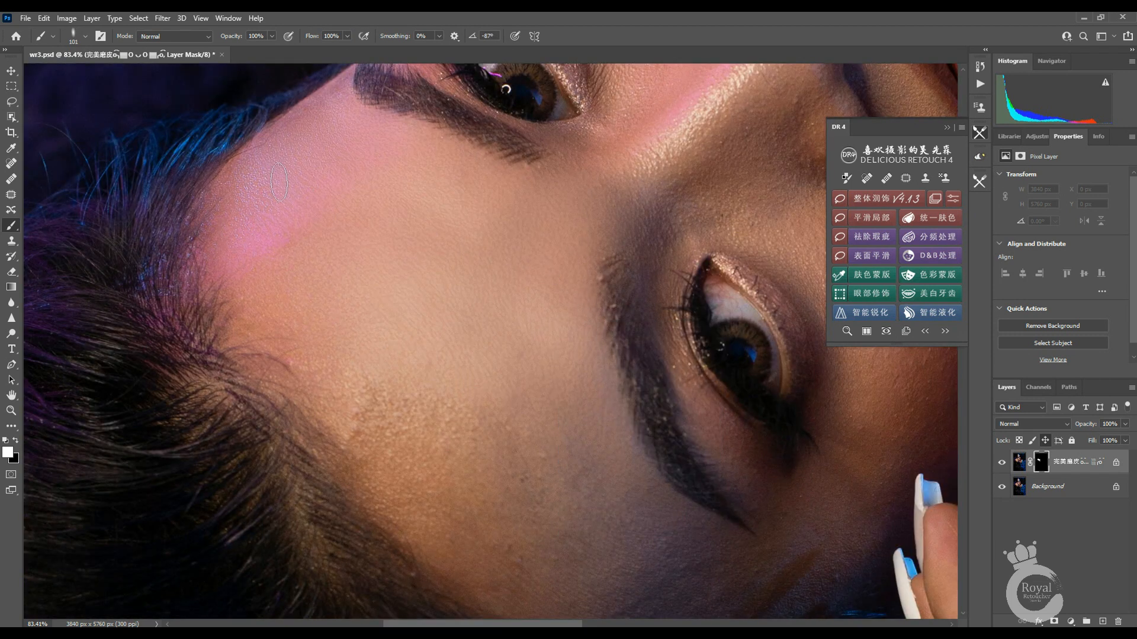
scroll(567, 410, "down", 3)
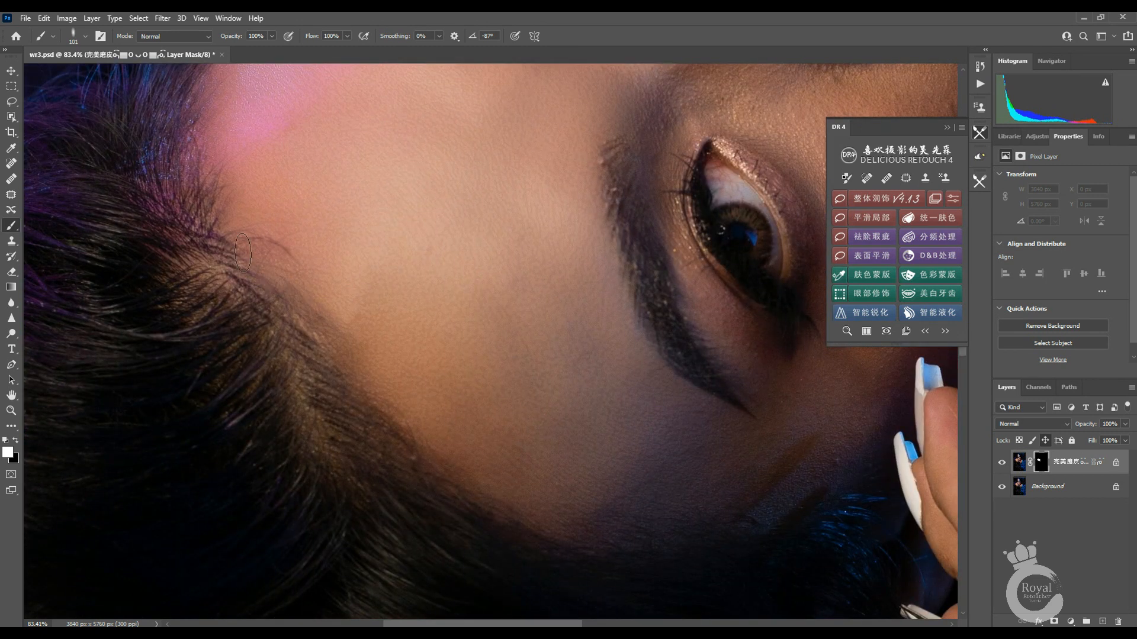
left_click_drag(315, 301, 657, 475)
Step: Reset the mask brush to a round tip at a 90° angle and a size of 150 px
key("x")
scroll(657, 474, "down", 4)
right_click(524, 317)
left_click_drag(558, 351, 568, 353)
key("Escape")
key("x")
key("bracketleft")
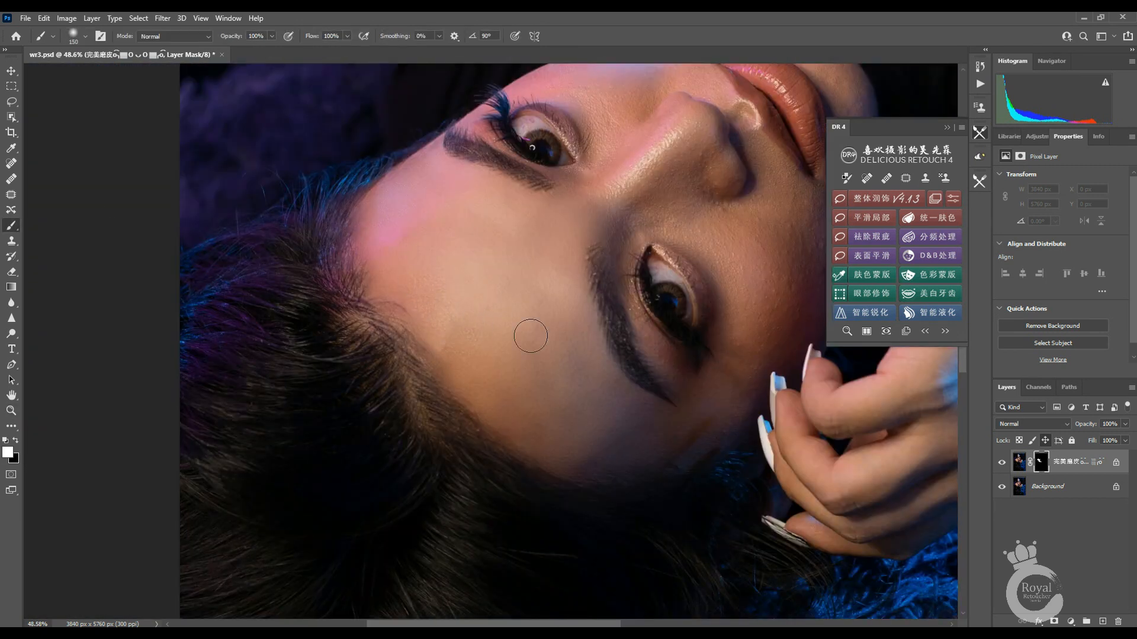
Step: Paint the mask around the eyes, nose and cheeks with smaller brush sizes of 40 to 90 px
scroll(515, 290, "up", 5)
scroll(534, 247, "left", 2)
key("bracketleft")
key("bracketleft")
key("bracketleft")
key("bracketleft")
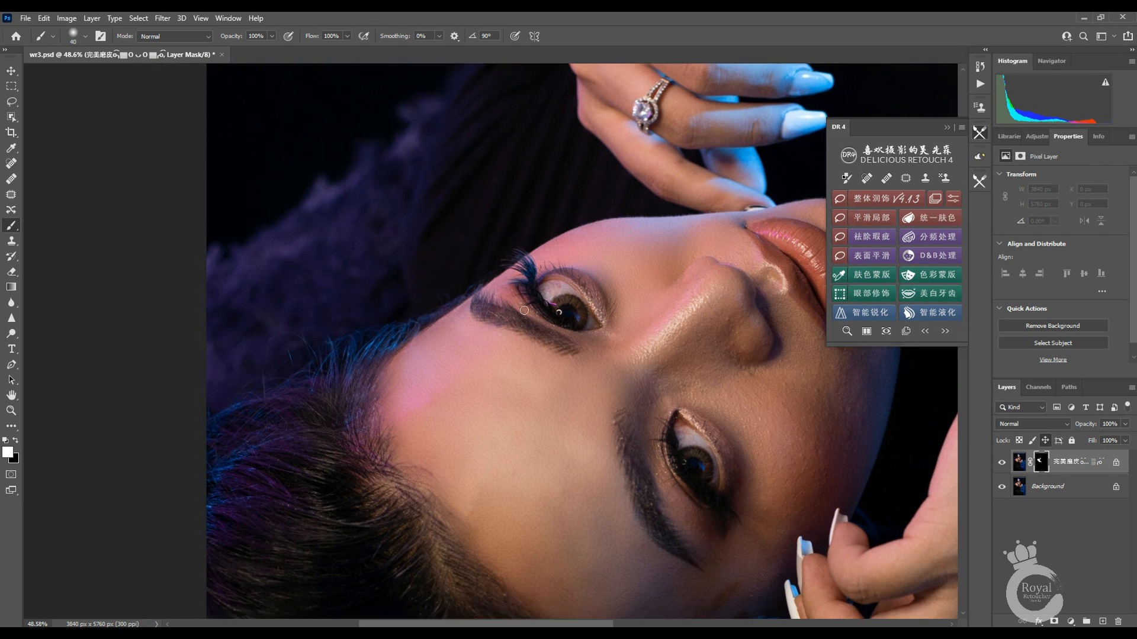
key("bracketright")
key("bracketright")
left_click_drag(799, 436, 605, 357)
key("bracketleft")
key("bracketleft")
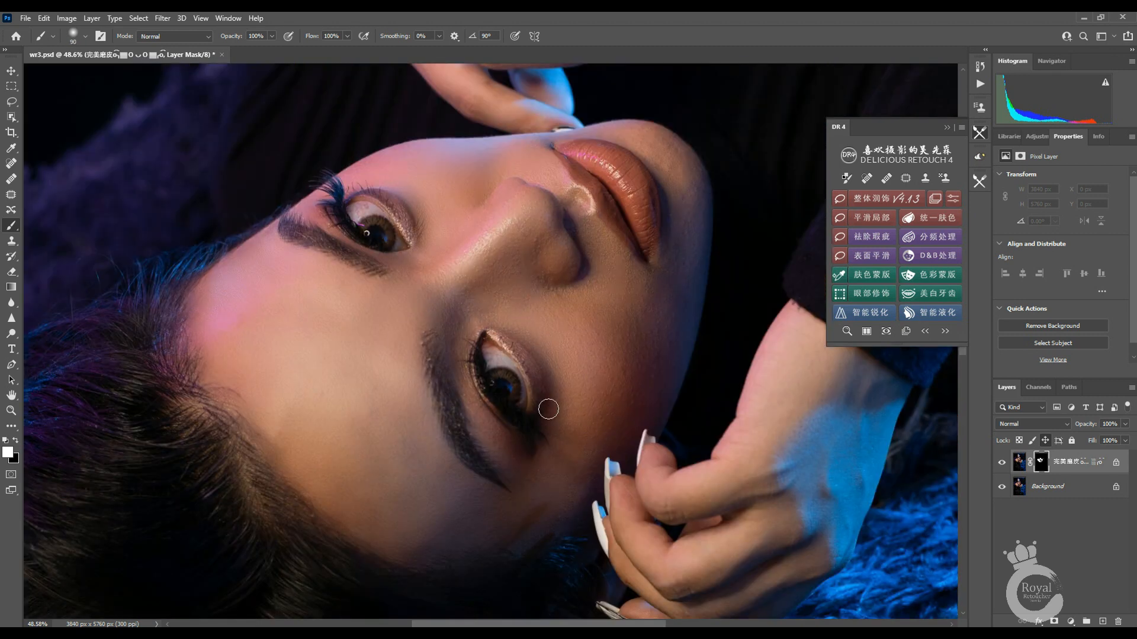
Step: Paint the smoothing onto the lower forehead and the hands with a 125 px brush, and merge the layer into the background
key("bracketright")
left_click_drag(423, 465, 505, 200)
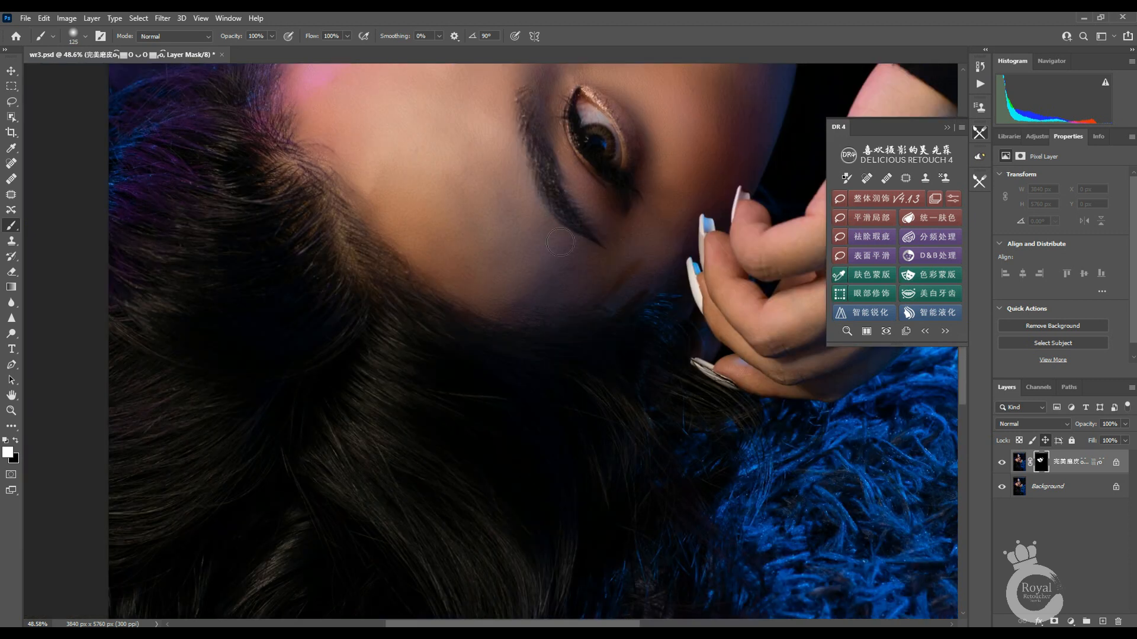
left_click_drag(538, 292, 166, 405)
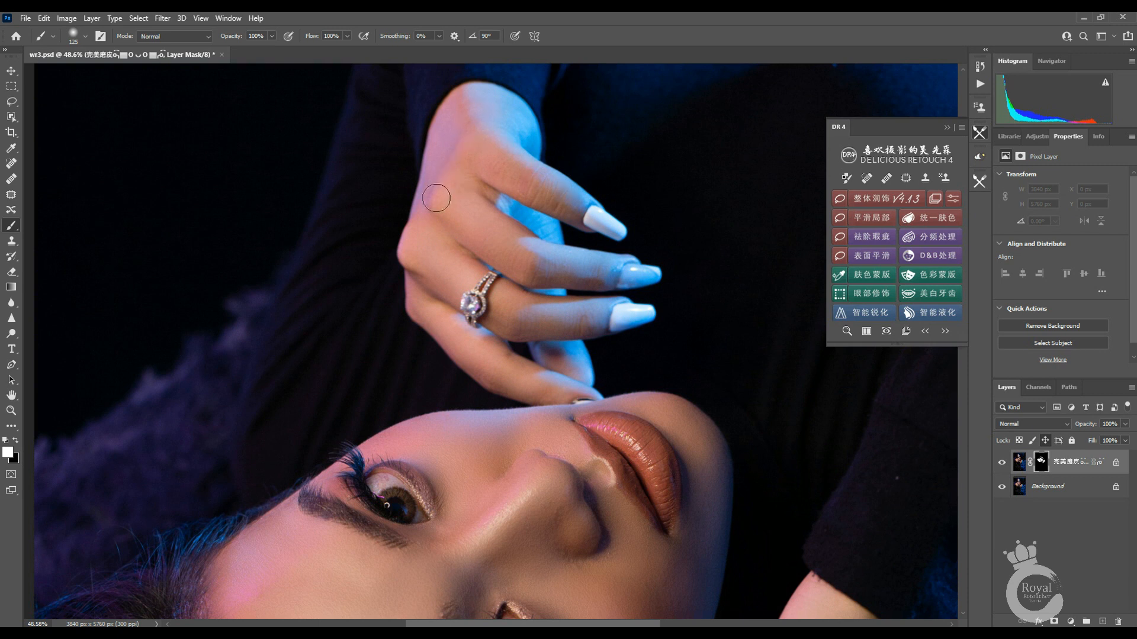
left_click_drag(592, 483, 586, 252)
mouse_move(583, 331)
left_mouse_down()
mouse_move(538, 338)
mouse_move(562, 338)
left_mouse_up()
left_click(1094, 492, "ctrl")
key("ctrl+e")
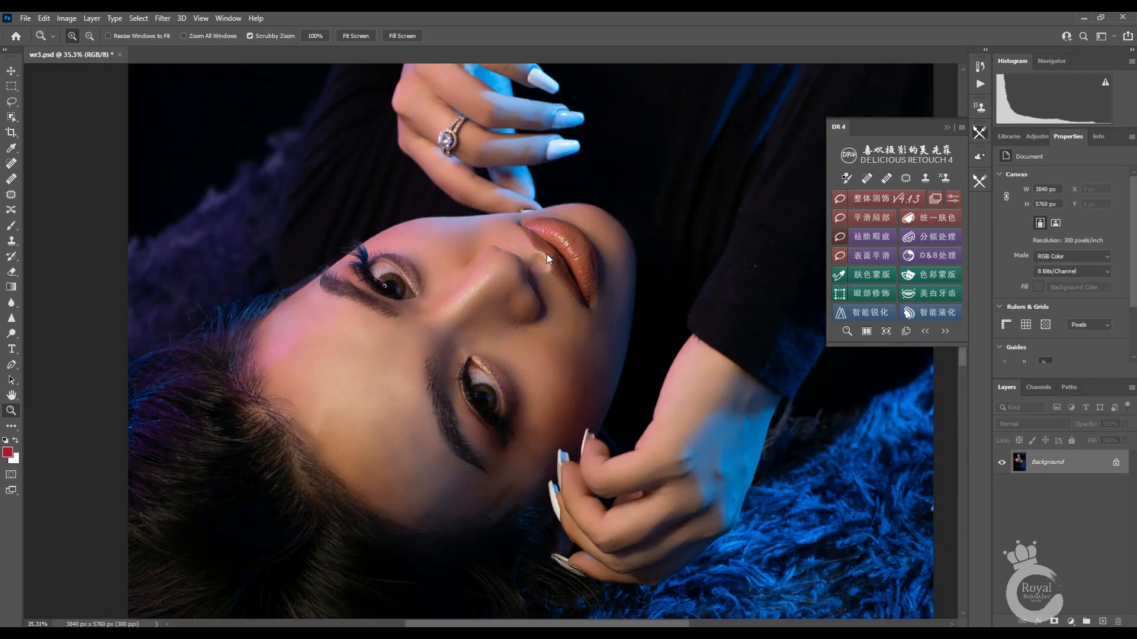
Step: Create another masked skin-smoothing layer, fitting the portrait size guide over the face
left_click(588, 379)
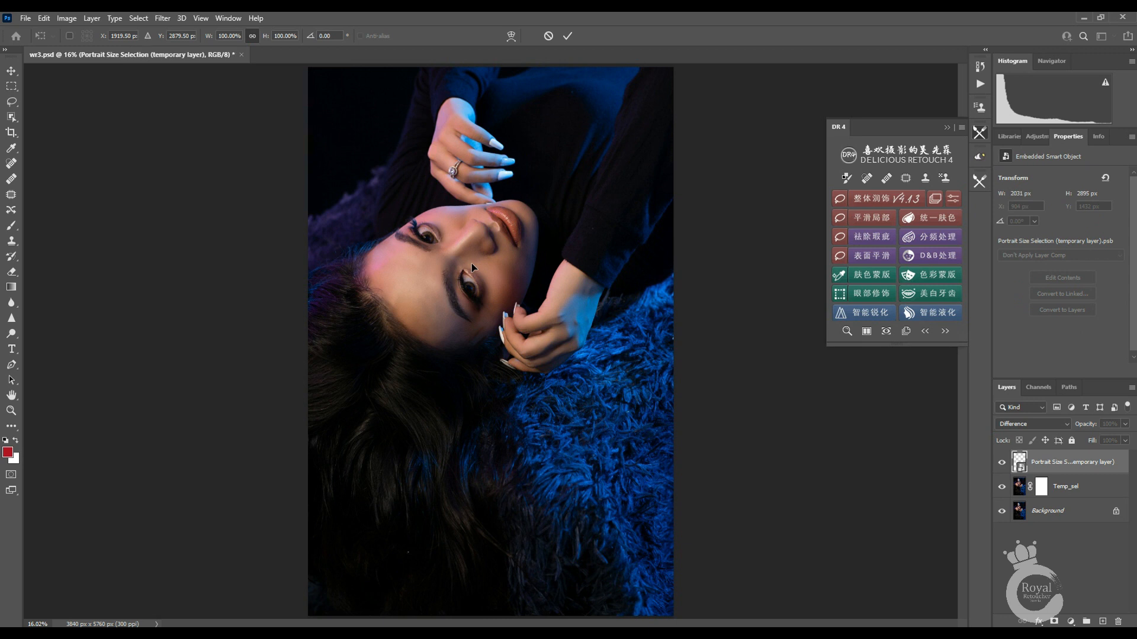
left_click_drag(492, 336, 457, 259)
left_click_drag(534, 120, 429, 274)
left_click_drag(394, 339, 428, 287)
key("Return")
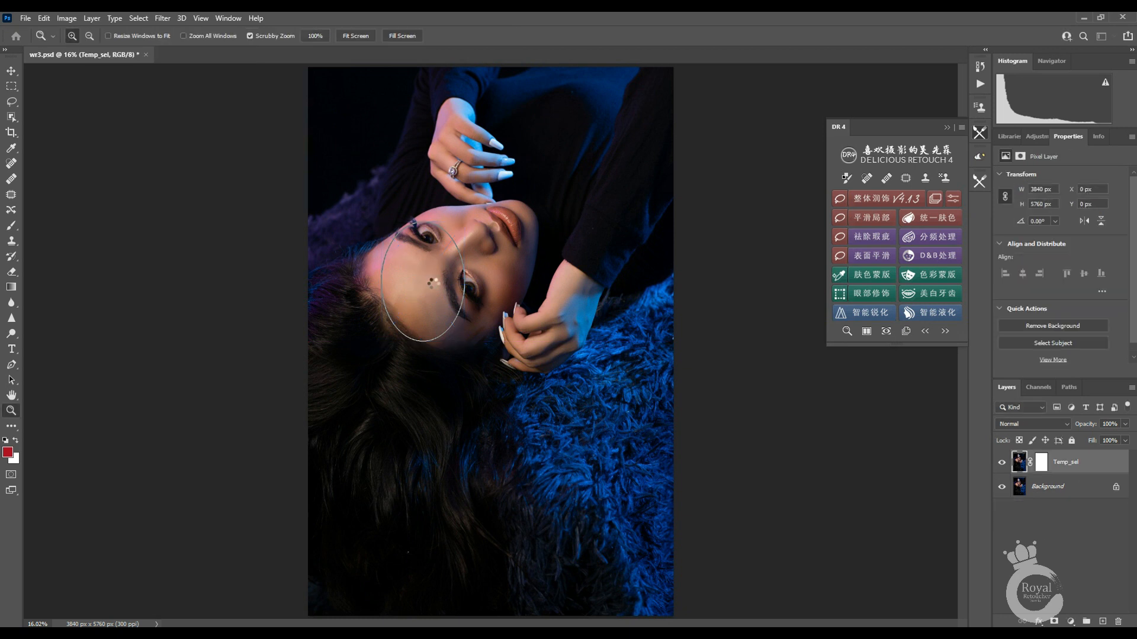
Step: Reveal the 批处理磨皮 smoothing on the face by painting its mask with a 175 px brush at 100% flow
left_click_drag(500, 282, 460, 319)
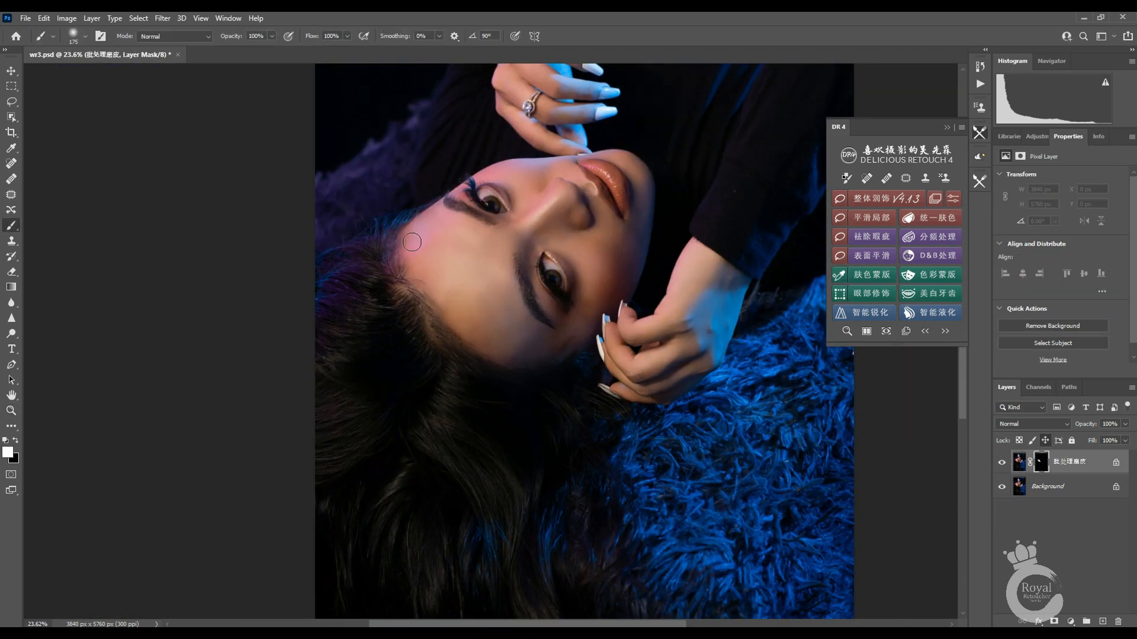
scroll(513, 204, "up", 3)
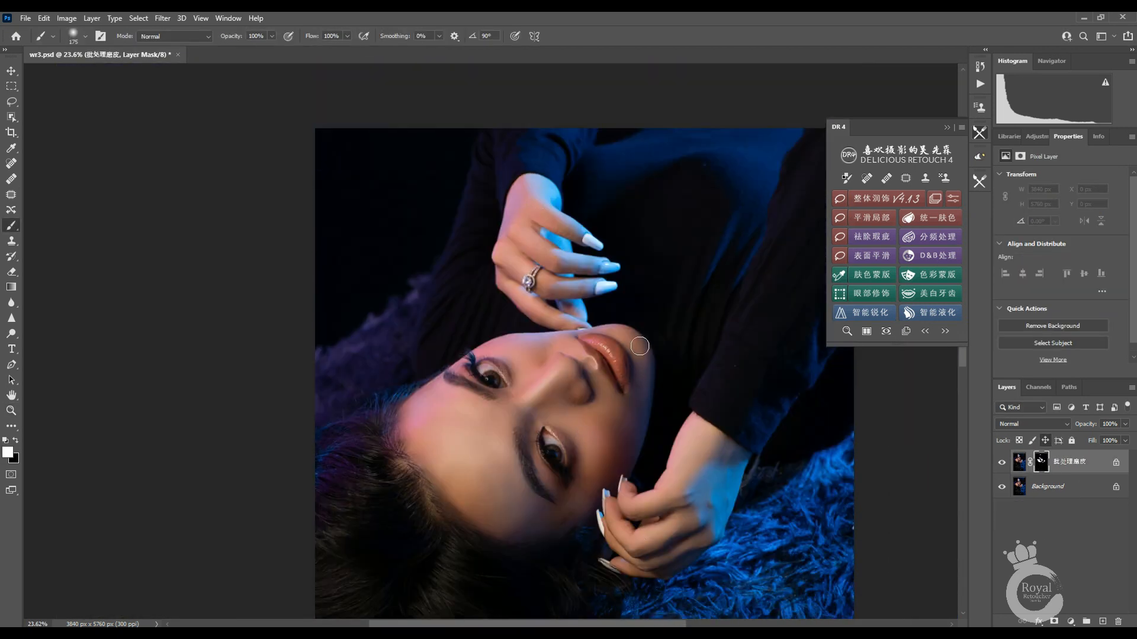
left_click(567, 386)
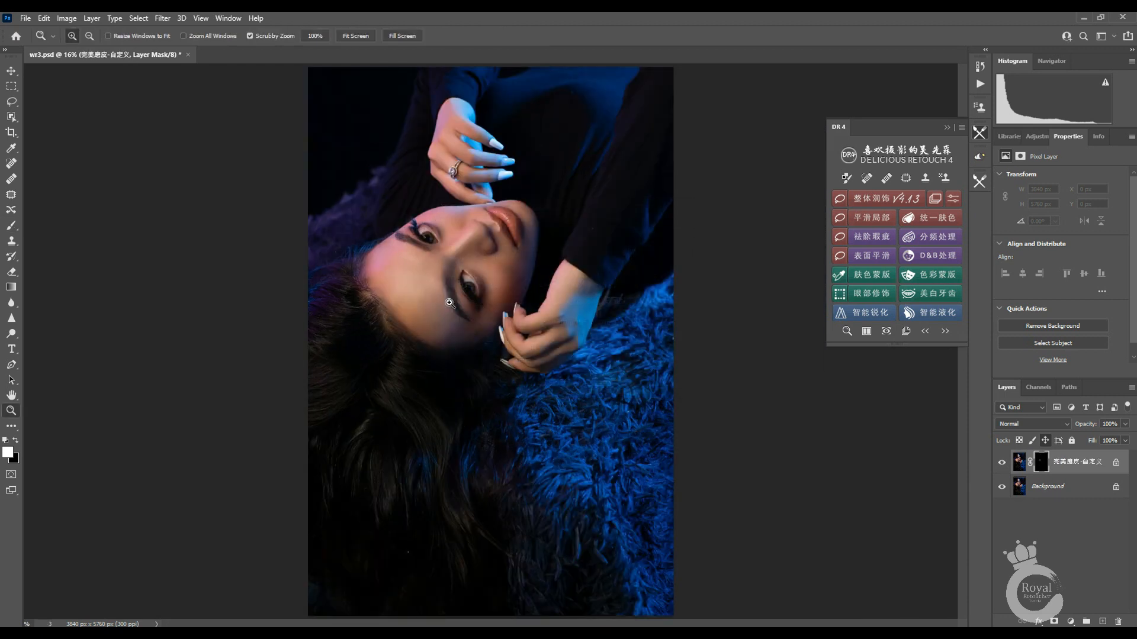
Step: Set the mask brush flow to 100% and paint the 完美磨皮-自定义 smoothing onto the forehead
left_click_drag(449, 303, 518, 301)
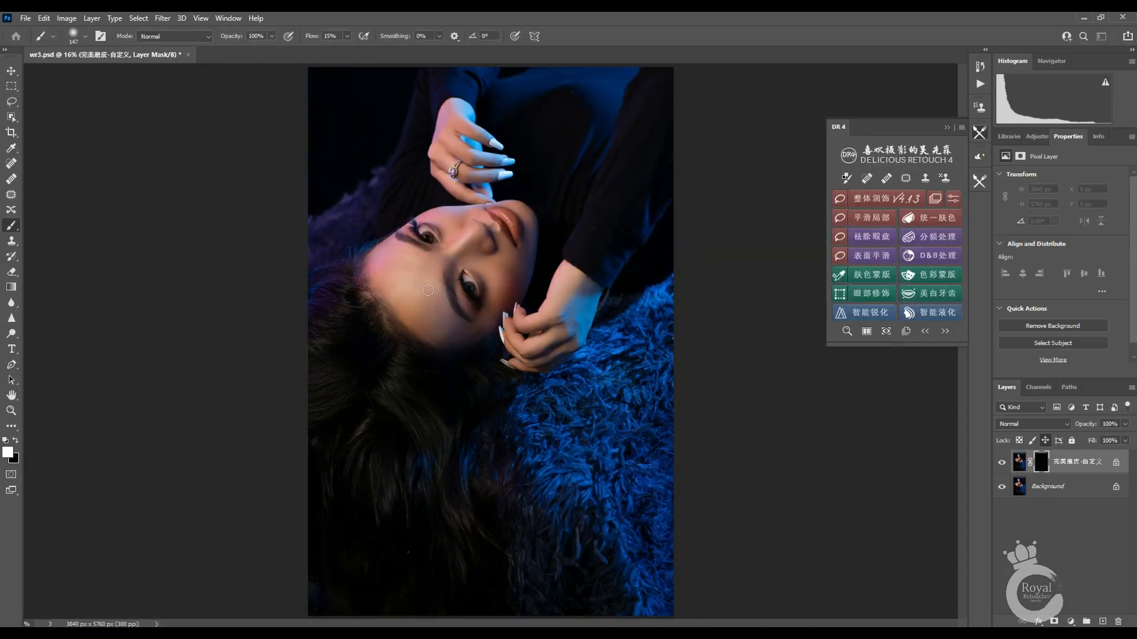
key("z")
left_click_drag(418, 289, 486, 288)
left_click_drag(312, 37, 362, 45)
mouse_move(383, 278)
left_mouse_down()
mouse_move(408, 237)
mouse_move(353, 271)
left_mouse_up()
key("z")
left_click_drag(547, 288, 516, 327)
Step: Reduce the brush to 125 px and paint the custom smoothing over the rest of the face
key("[")
key("bracketleft")
key("bracketleft")
key("bracketleft")
key("bracketleft")
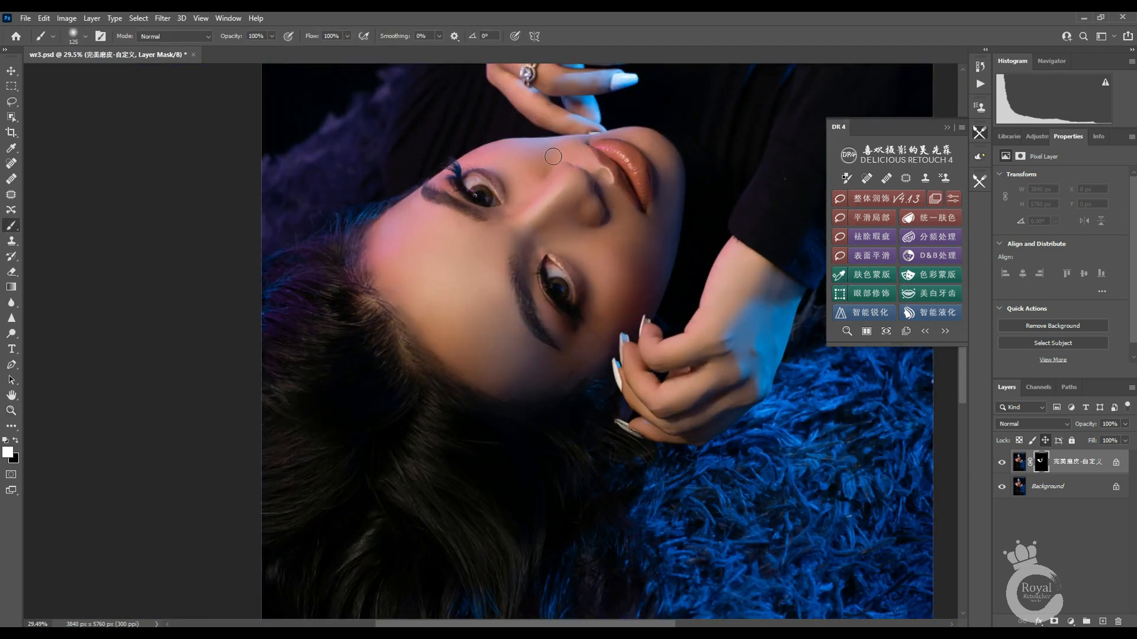
key("bracketright")
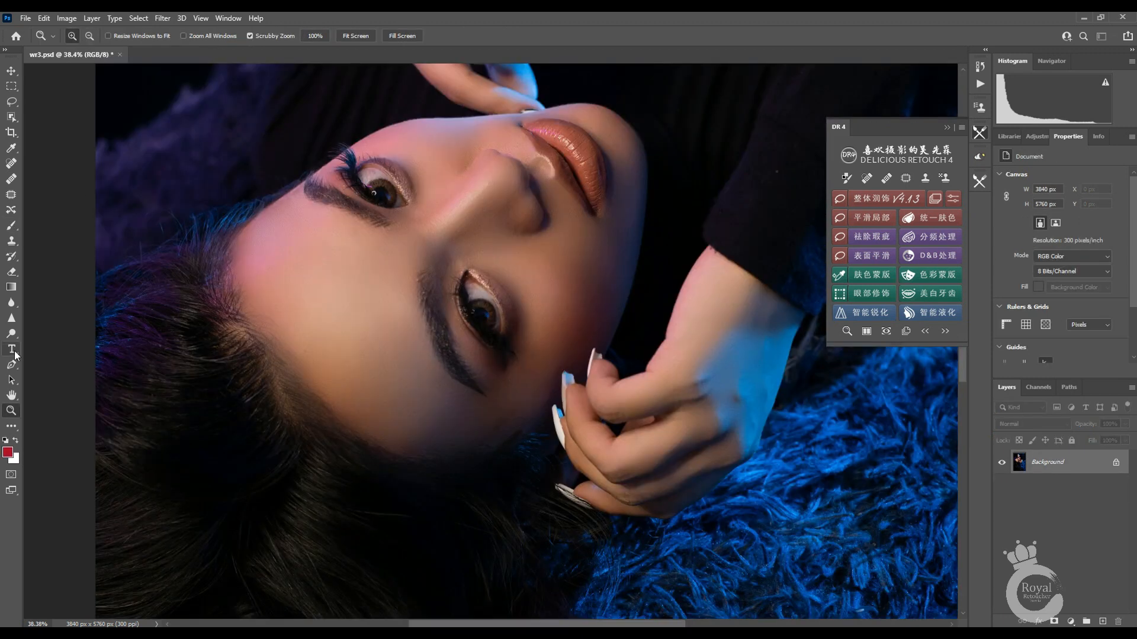
Step: Select the upper eyelid areas of both eyes with the Lasso tool
left_click(12, 101)
left_click(59, 99)
left_click_drag(497, 296, 498, 299)
left_click_drag(414, 201, 362, 160, "shift")
left_click_drag(407, 196, 413, 203)
Step: Apply 平滑局部 local smoothing to the eyelids with a 19 px texture radius, and merge the result into the background
left_click(883, 219)
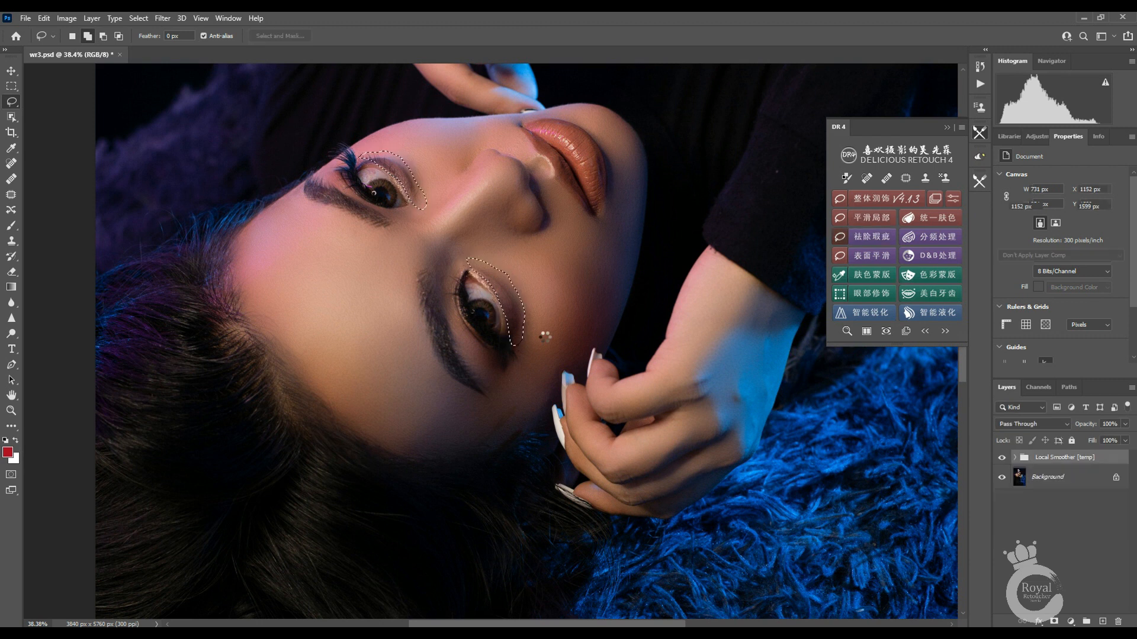
left_click_drag(563, 283, 582, 284)
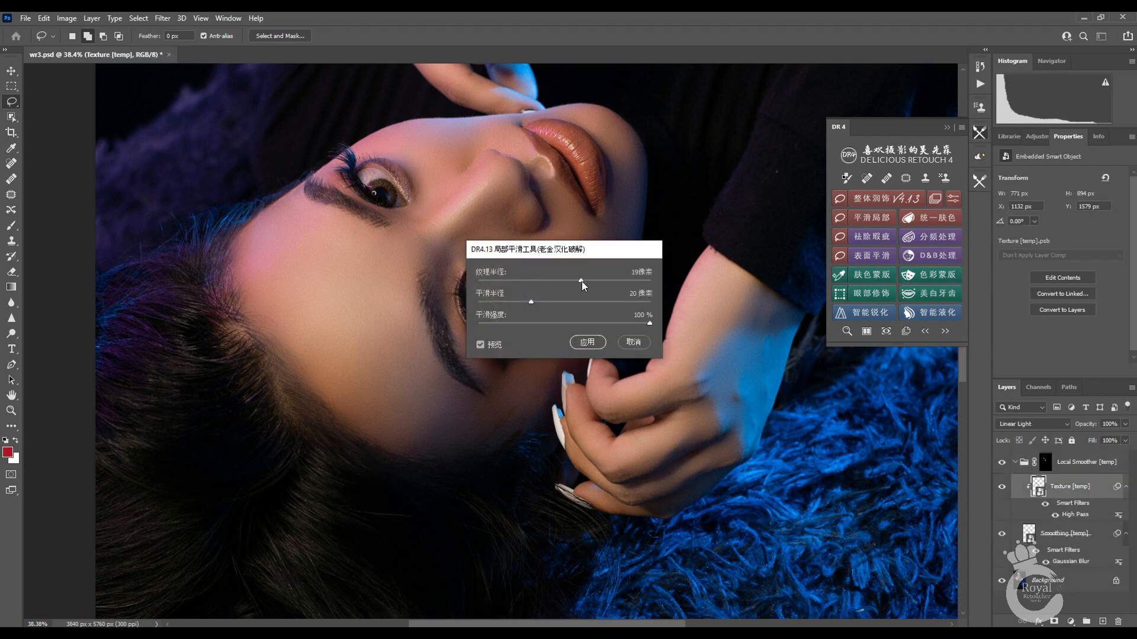
left_click(588, 344)
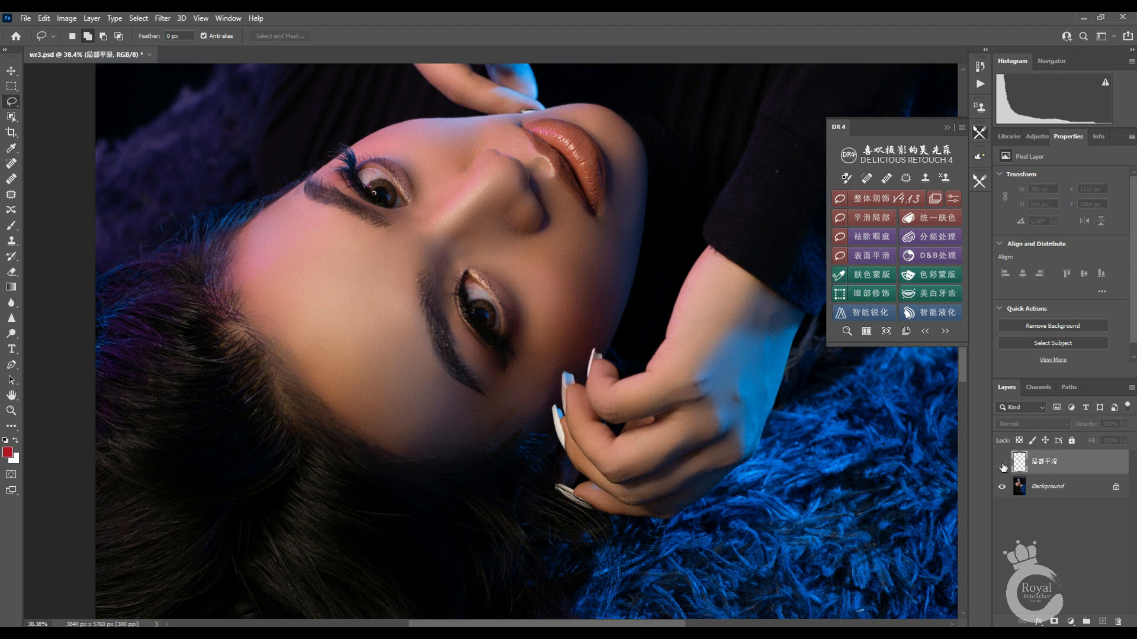
left_click(1064, 490, "ctrl")
key("ctrl+e")
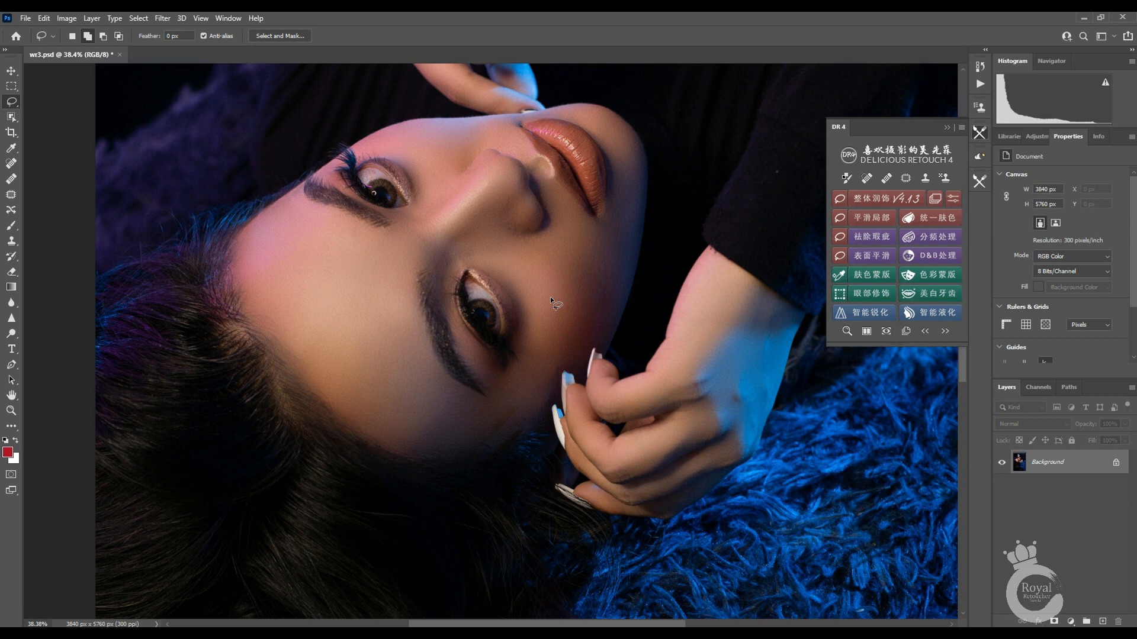
Step: Shift the skin colour with the 统一肤色 tool, accepting input colour d98e91 and setting the output hue to 341°
key("ctrl+space")
left_click_drag(573, 279, 496, 279)
left_click(930, 218)
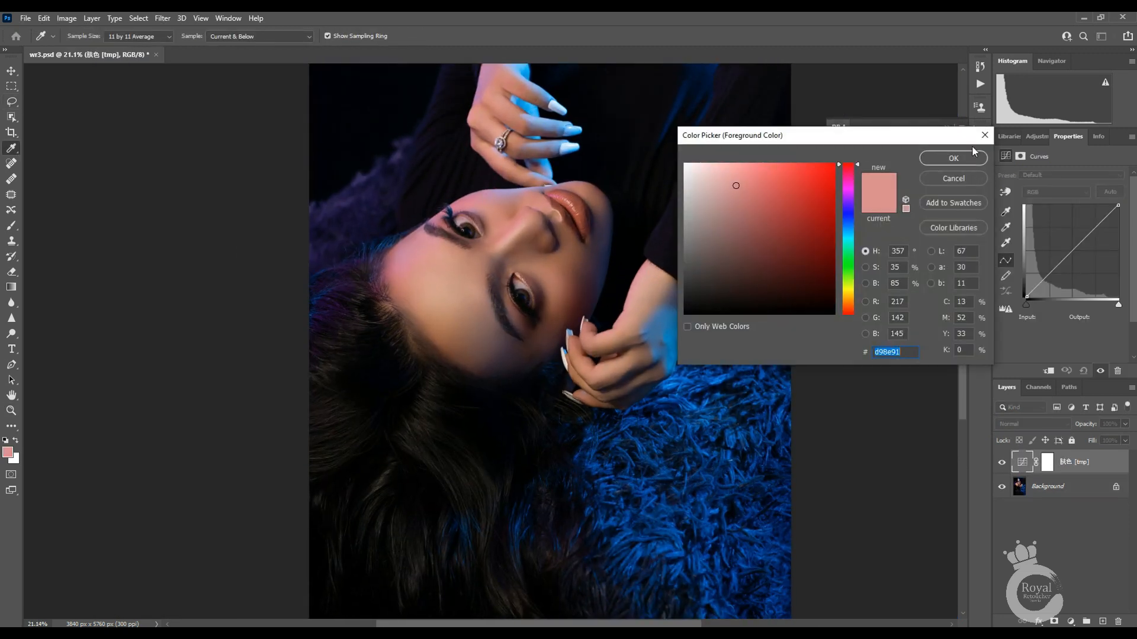
left_click(955, 159)
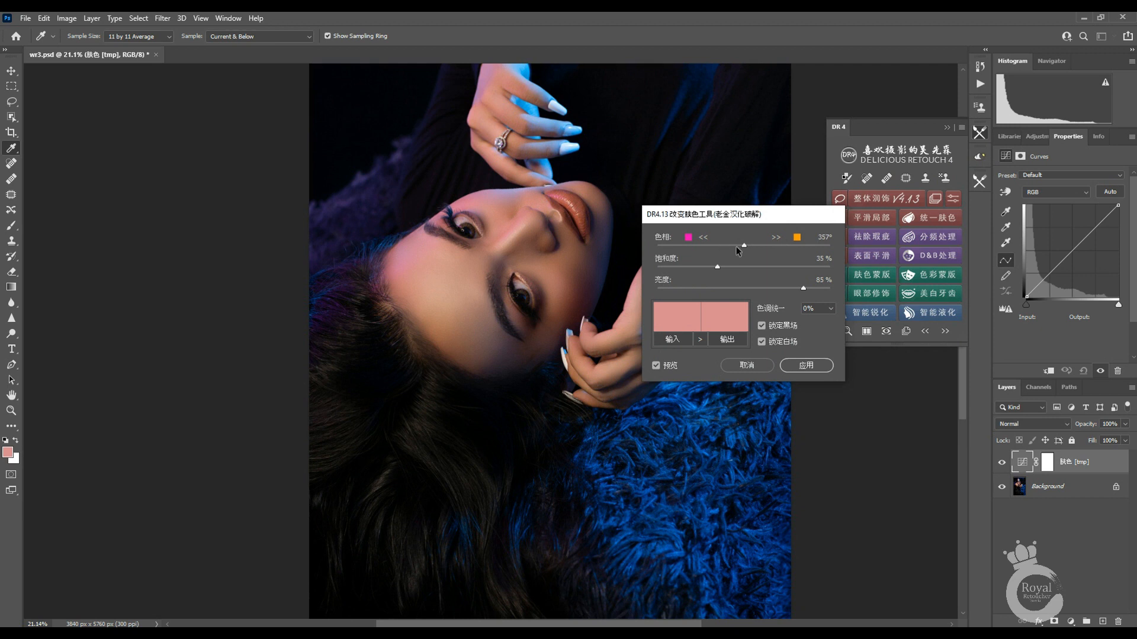
left_click(733, 246)
left_click(799, 366)
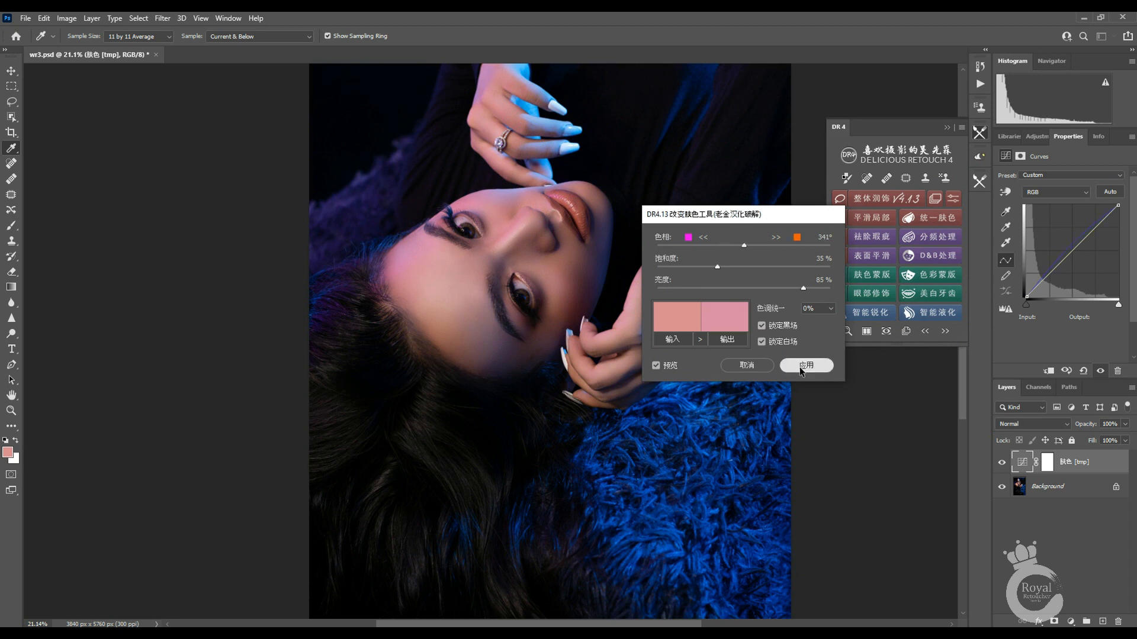
Step: Compare the image with and without the skin-tone curves layer, and merge it into the background at 63% opacity
key("z")
mouse_move(591, 311)
left_mouse_down()
mouse_move(527, 311)
mouse_move(592, 311)
left_mouse_up()
left_click(1003, 464)
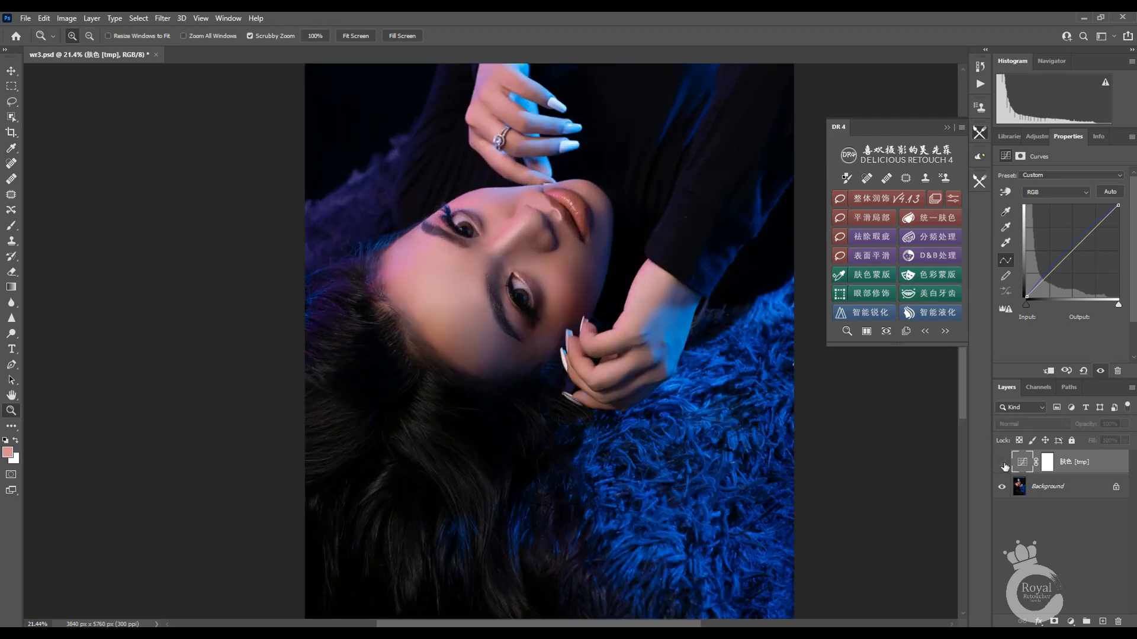
left_click(1003, 464)
left_click(1003, 464)
left_click(1003, 464)
mouse_move(715, 328)
left_mouse_down()
mouse_move(687, 340)
mouse_move(705, 344)
left_mouse_up()
left_click_drag(1096, 425, 1076, 427)
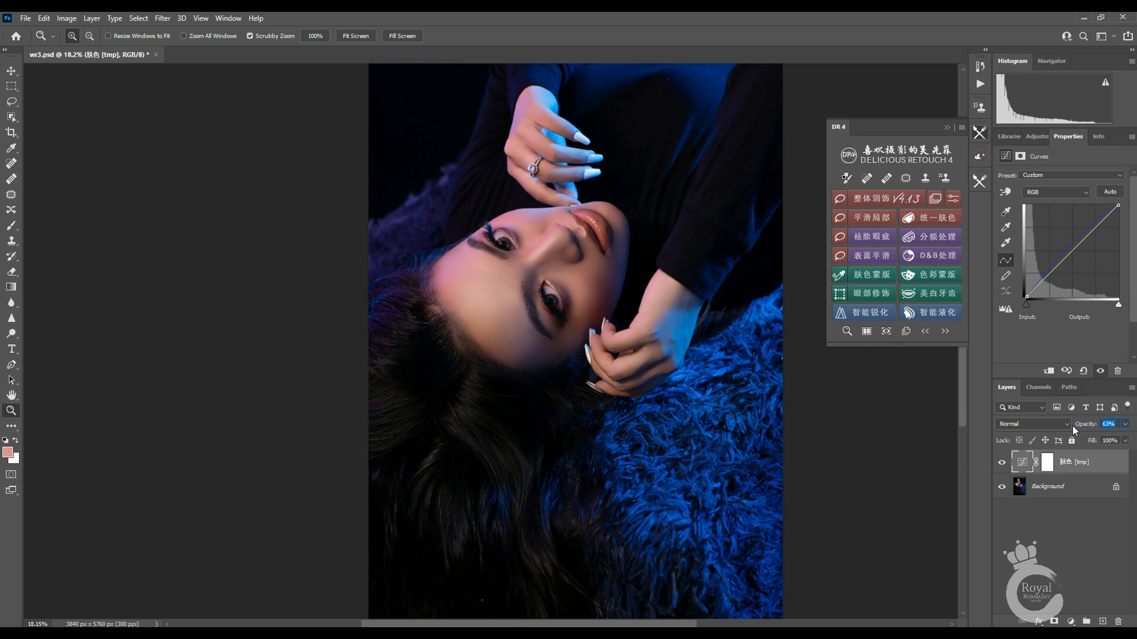
left_click(1073, 486, "shift")
key("ctrl+e")
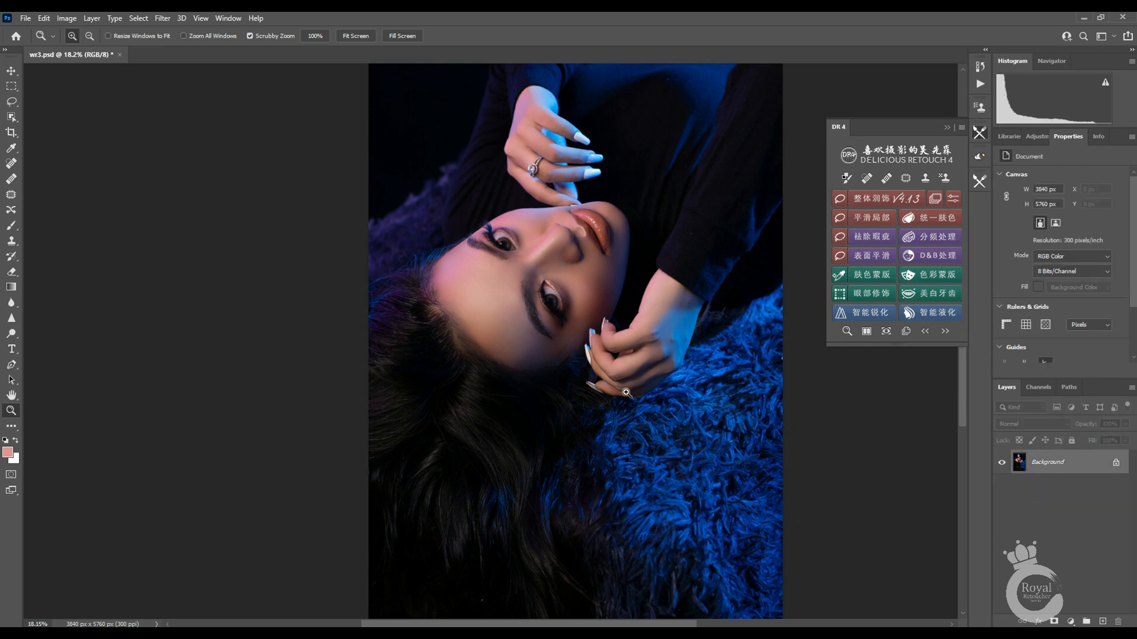
Step: Generate a masked surface-smoothing layer (表面平滑) with the custom skin smoother, raising its smoothing strength
left_click_drag(567, 284, 561, 323)
left_click(929, 239)
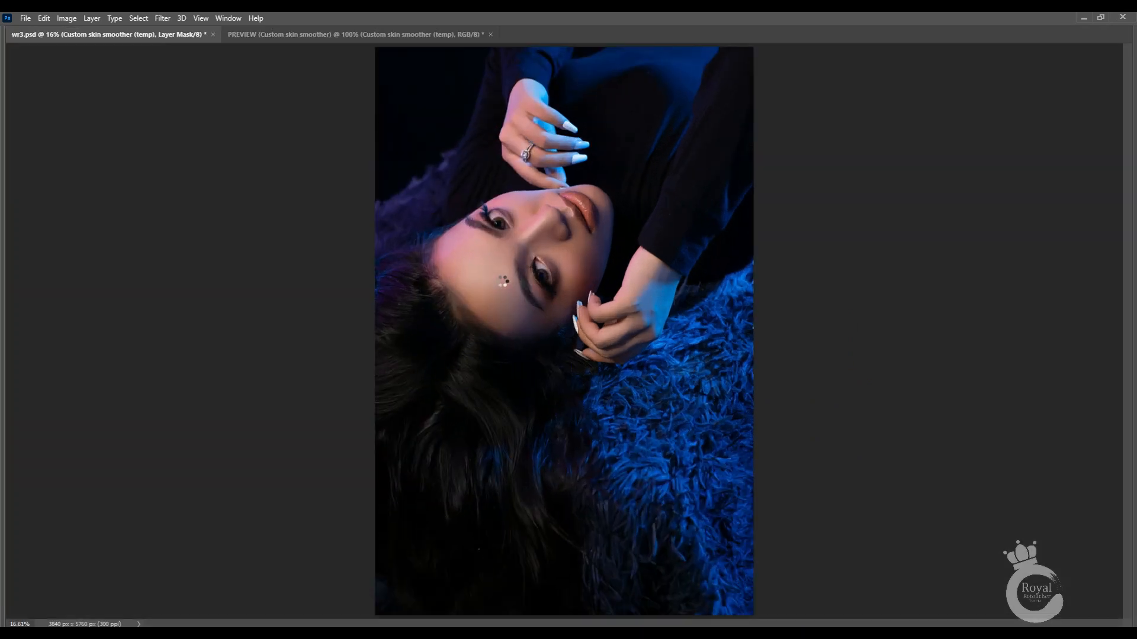
left_click_drag(555, 251, 765, 251)
left_click(862, 348)
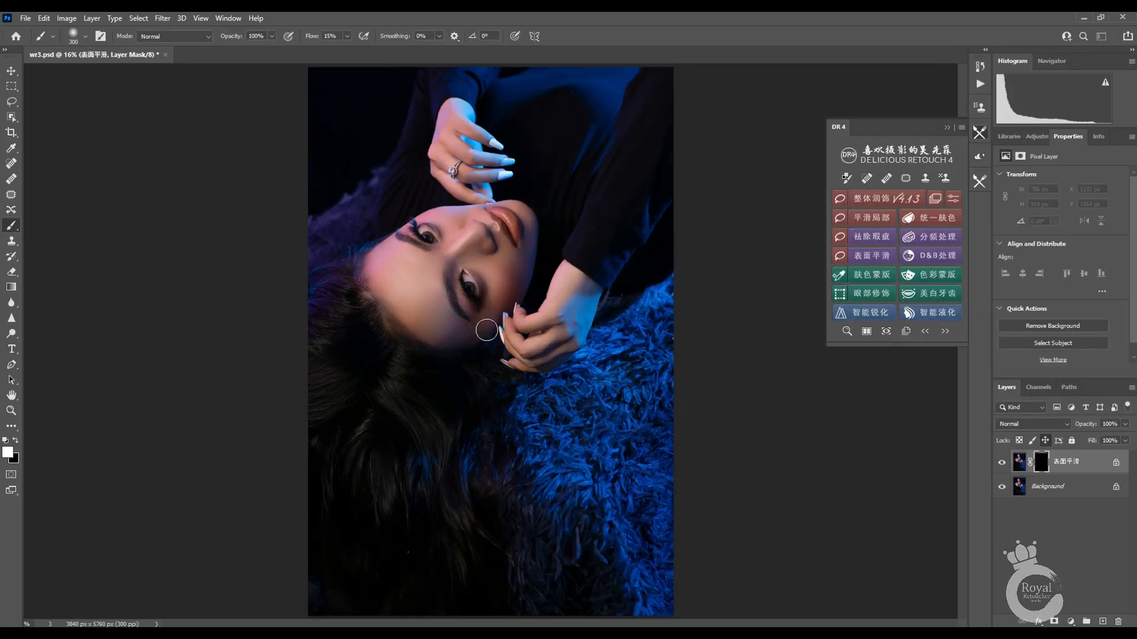
Step: Reveal the surface smoothing over the dark hair by painting its mask at 100% flow, starting with a 600 px brush
key("bracketright")
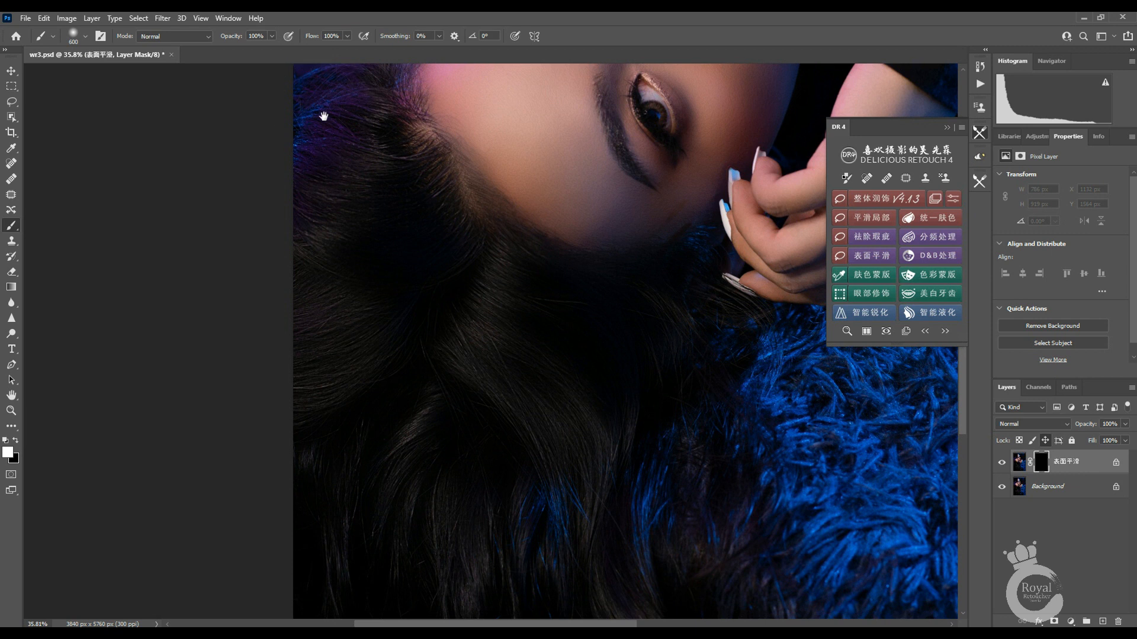
left_click_drag(322, 107, 349, 135)
left_click_drag(353, 142, 435, 500)
left_click_drag(474, 583, 413, 233)
left_click_drag(560, 514, 527, 367)
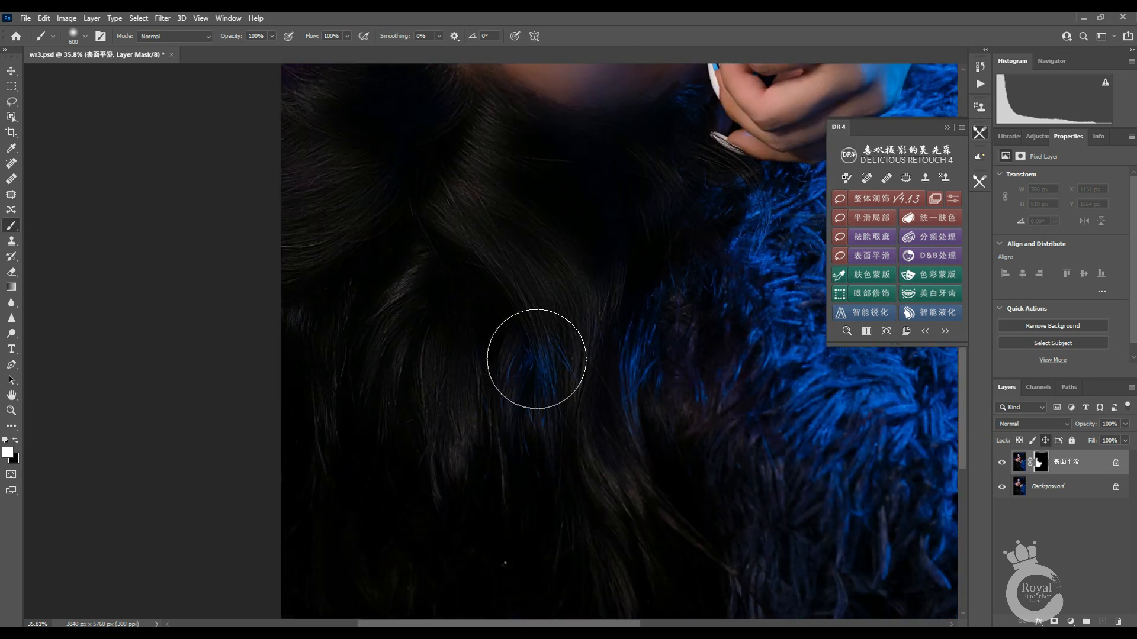
left_click_drag(680, 569, 541, 401)
left_click_drag(553, 183, 466, 423)
key("bracketleft")
key("bracketleft")
key("bracketleft")
key("bracketleft")
left_click_drag(624, 408, 532, 408)
Step: Merge the surface-smoothing layer into the background and save wr3.psd
left_click(1057, 492, "shift")
key("ctrl+e")
left_click_drag(410, 355, 426, 394)
key("ctrl+s")
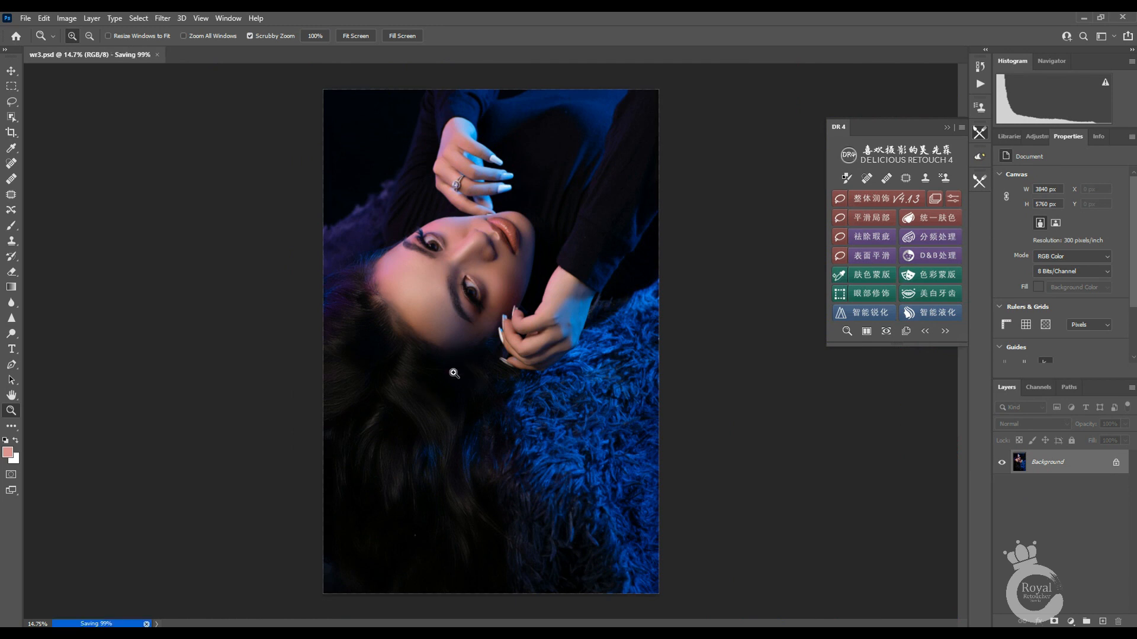
Step: Generate the DR4 dodge-and-burn groups (D&B处理) and turn on their black-and-white check layer over the face
left_click_drag(491, 353, 707, 311)
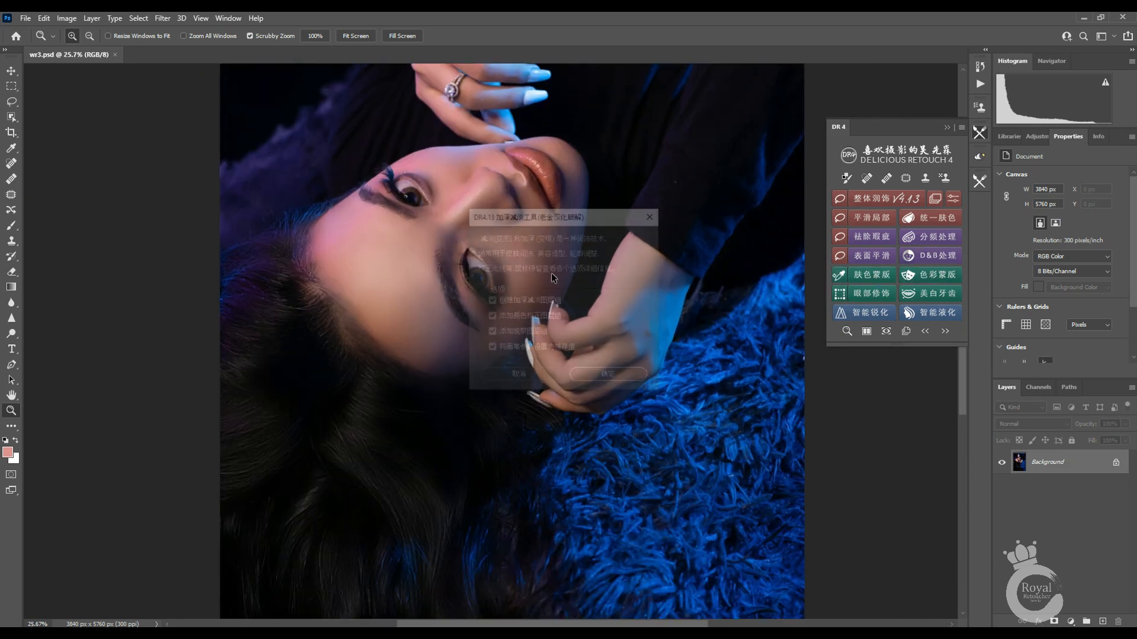
left_click(527, 379)
left_click_drag(524, 338, 516, 319)
left_click(930, 256)
left_click(591, 379)
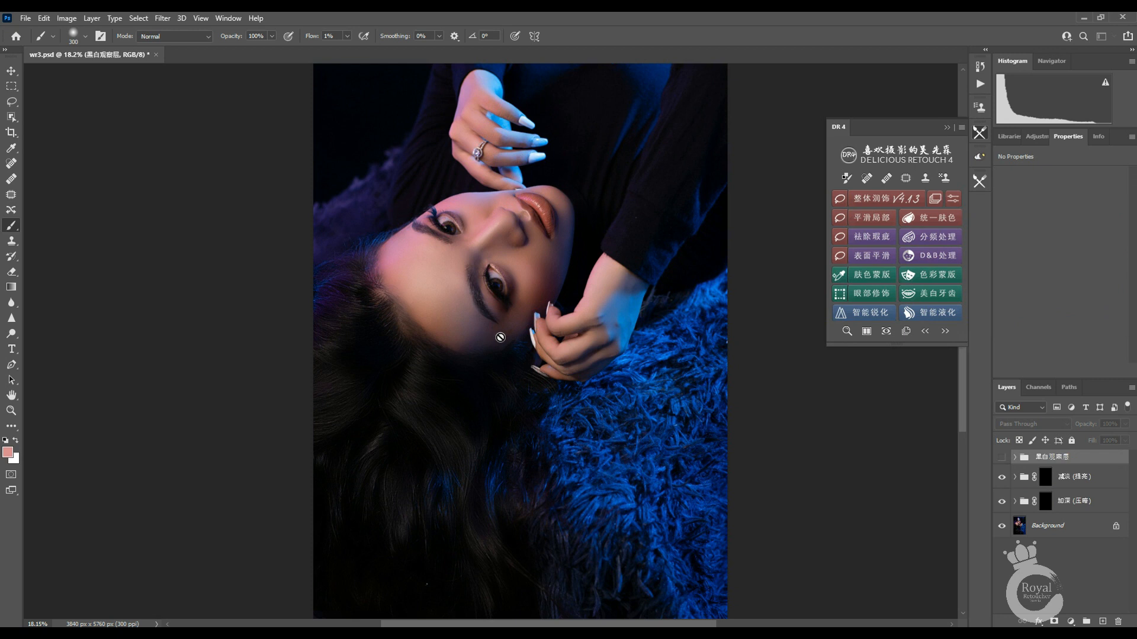
left_click(1001, 460)
mouse_move(467, 260)
left_mouse_down()
mouse_move(528, 260)
mouse_move(505, 264)
left_mouse_up()
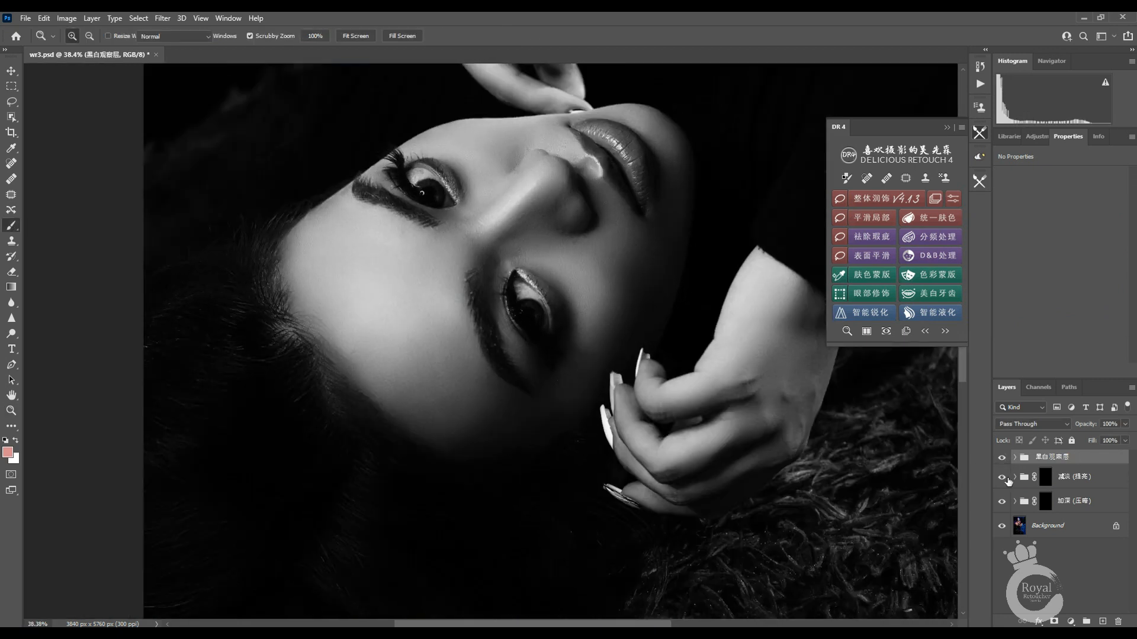
Step: Brighten uneven facial skin by painting the dodge mask (减淡 (提亮)) with a smaller 125 px brush, checking it against the color view
left_click(1046, 481)
scroll(624, 338, "up", 2)
scroll(624, 337, "right", 2)
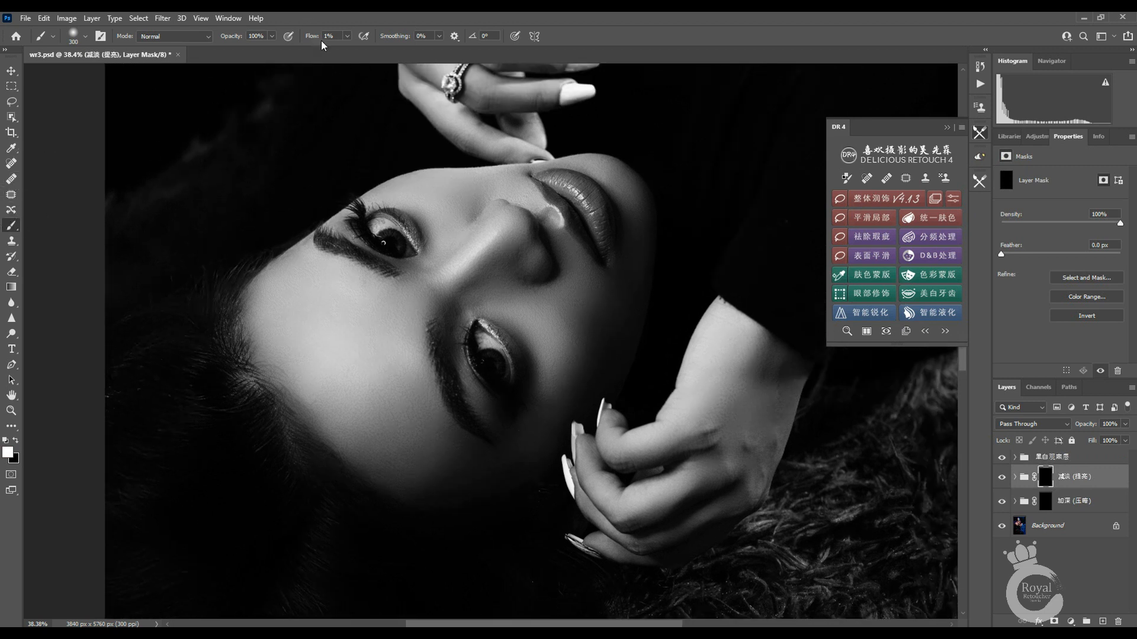
key("bracketleft")
key("bracketleft")
key("bracketleft")
right_click(441, 284)
left_click(520, 342)
left_click_drag(312, 37, 300, 41)
left_click_drag(442, 283, 511, 221)
mouse_move(600, 273)
left_mouse_down()
mouse_move(563, 303)
mouse_move(573, 293)
left_mouse_up()
key("b")
right_click(543, 243)
left_click(526, 254)
left_click(1001, 457)
left_click(1001, 457)
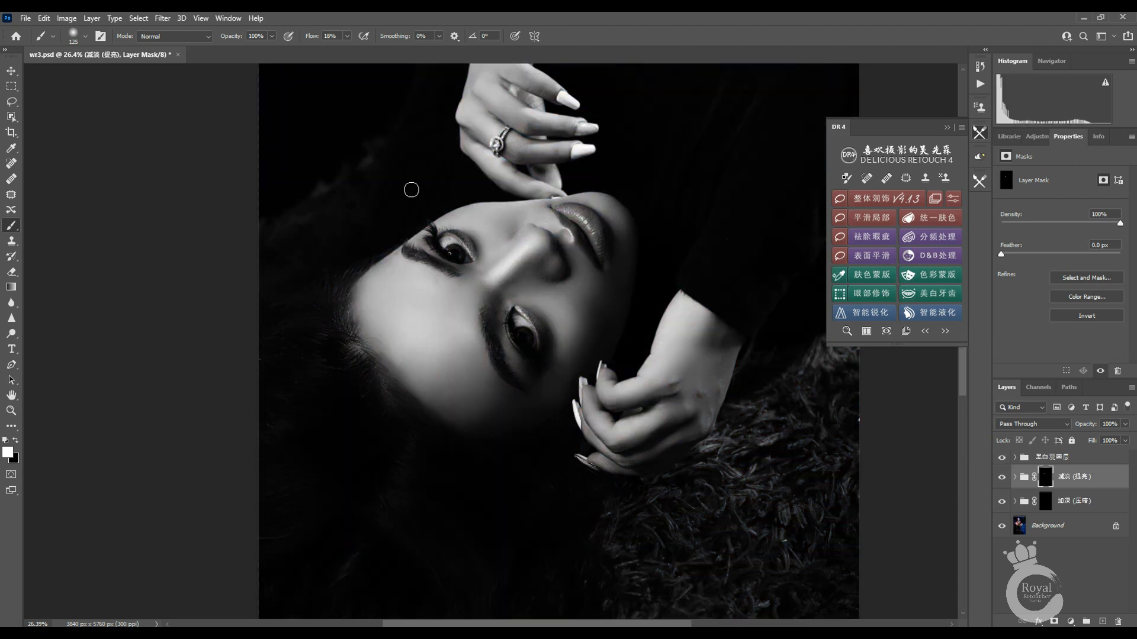
Step: Refine the dodge mask on the face with a 45 px brush at 10% flow
key("bracketleft")
key("bracketleft")
key("bracketleft")
key("bracketleft")
key("ctrl+space")
left_click_drag(632, 269, 614, 293)
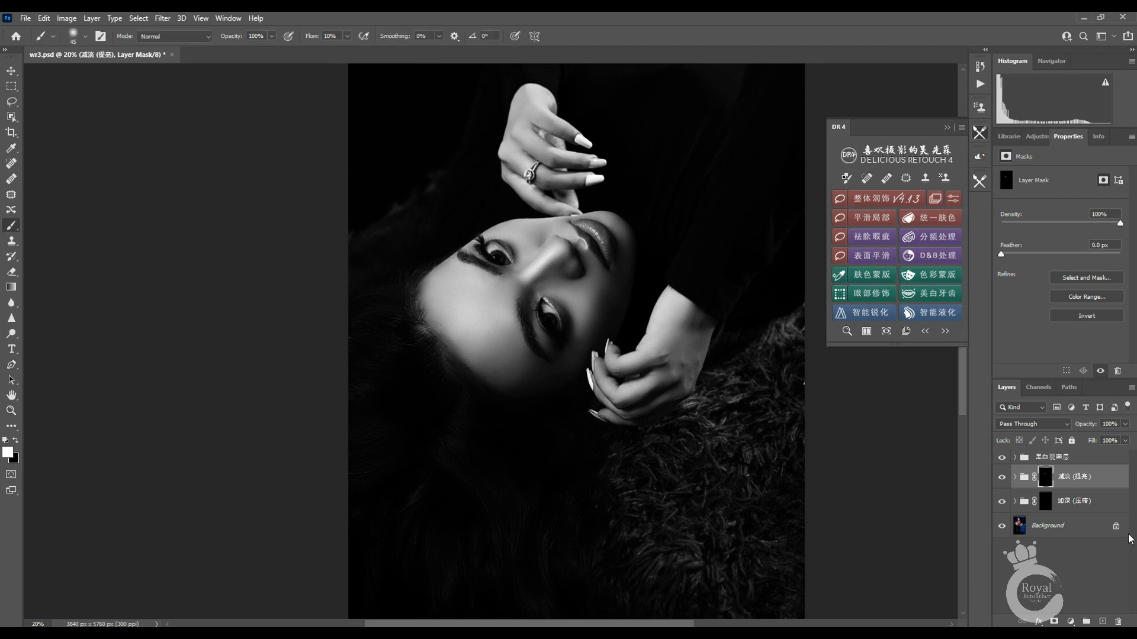
Step: Paint the burn mask (加深 (压暗)) over the face at 10% flow and hide the black-and-white check layer
left_click(1093, 503)
key("ctrl+space")
left_click_drag(680, 332, 727, 332)
left_click_drag(417, 216, 384, 234)
key("ctrl+space")
left_click_drag(507, 195, 460, 226)
left_click(1002, 459)
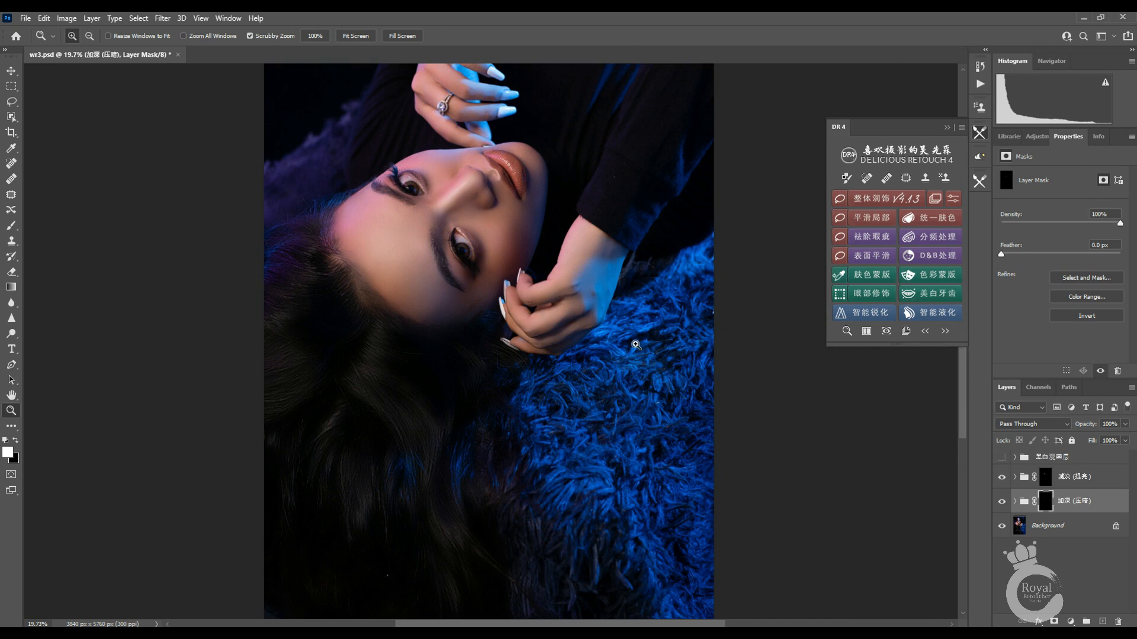
key("b")
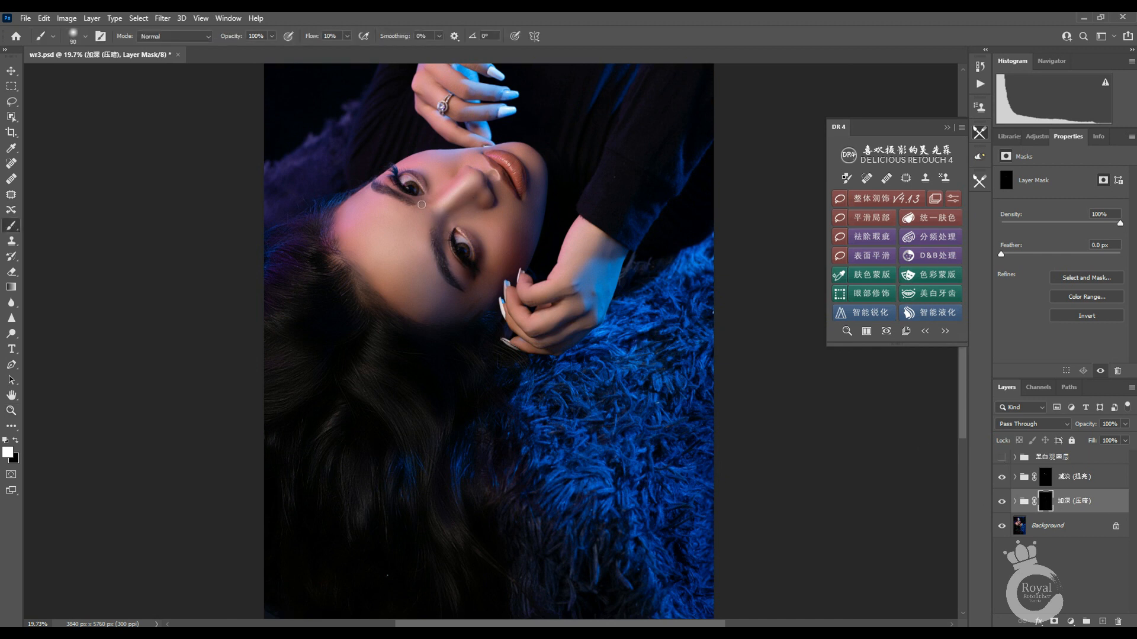
Step: Brighten broader areas of the portrait on the dodge mask with a 200 px brush at 10% flow and save wr3.psd
key("z")
mouse_move(521, 229)
left_mouse_down()
mouse_move(533, 228)
mouse_move(495, 237)
mouse_move(560, 245)
left_mouse_up()
left_click(1045, 477)
left_click(12, 226)
key("bracketright")
key("bracketright")
key("bracketright")
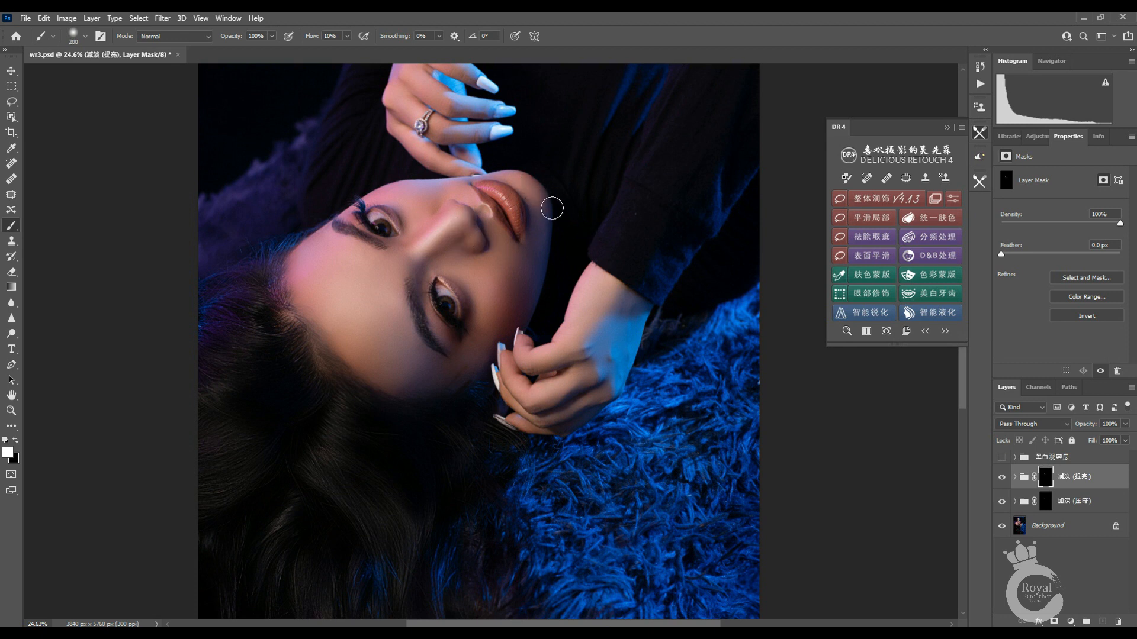
key("bracketright")
key("bracketright")
key("z")
mouse_move(504, 290)
left_mouse_down()
mouse_move(460, 279)
mouse_move(482, 264)
left_mouse_up()
key("ctrl+s")
key("Return")
left_click(12, 225)
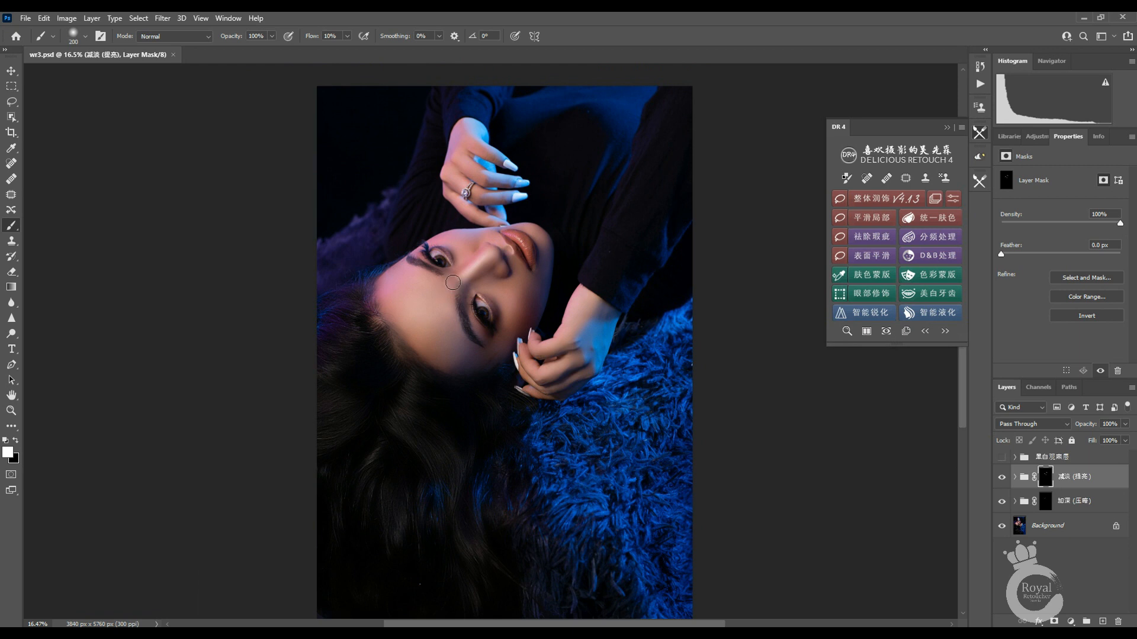
Step: Save wr3.psd again and merge the dodge, burn and check groups into the background
key("z")
mouse_move(525, 303)
left_mouse_down()
mouse_move(504, 314)
mouse_move(533, 285)
mouse_move(494, 290)
left_mouse_up()
key("ctrl+s")
mouse_move(485, 291)
left_mouse_down()
mouse_move(515, 290)
mouse_move(489, 292)
left_mouse_up()
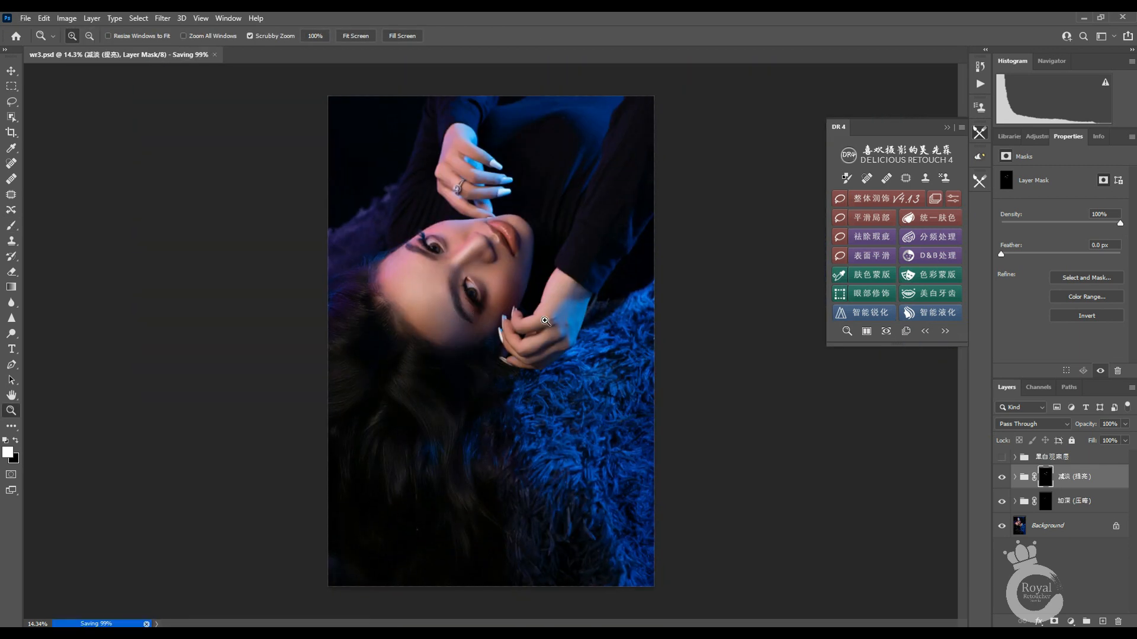
left_click(1086, 457)
left_click(1071, 529, "shift")
key("ctrl+e")
left_click_drag(531, 325, 533, 325)
Step: Select both eyes with the Lasso tool and generate the DR4 eye-retouch groups (眼部修饰) with the recommended brush settings
left_click(12, 102)
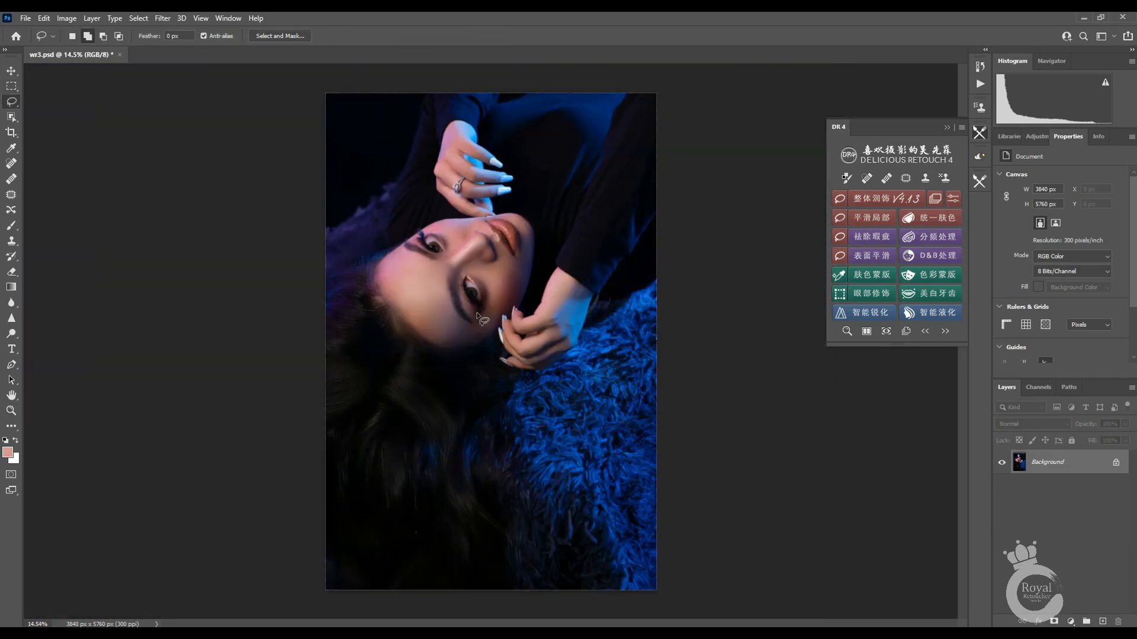
mouse_move(483, 280)
left_mouse_down()
mouse_move(418, 256)
mouse_move(410, 238)
mouse_move(435, 227)
mouse_move(442, 263)
left_mouse_up()
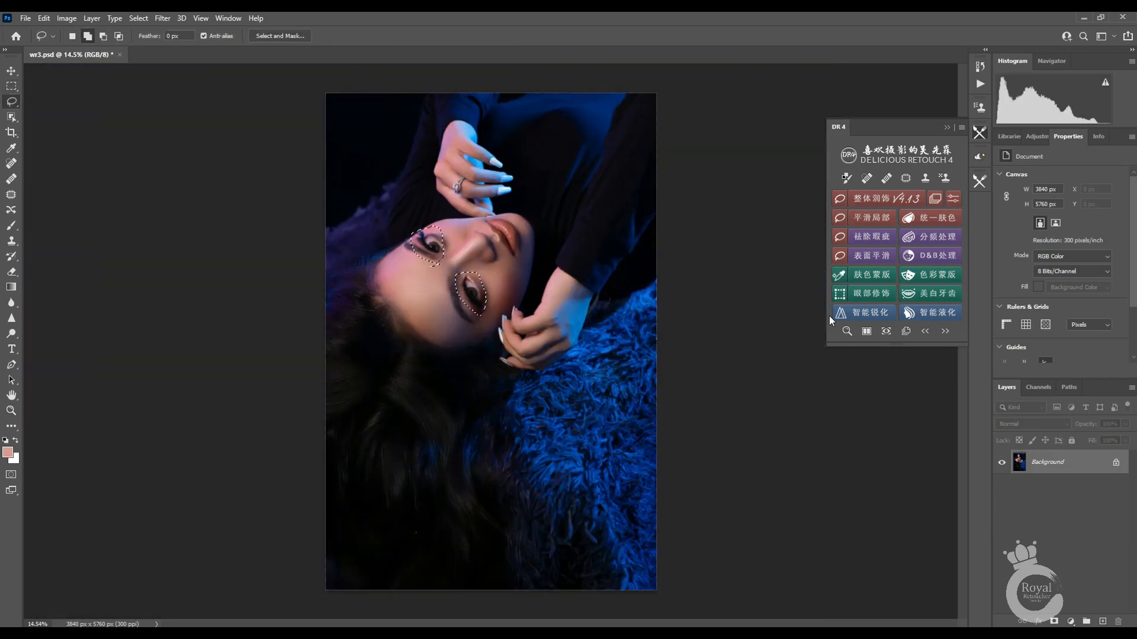
left_click(863, 296)
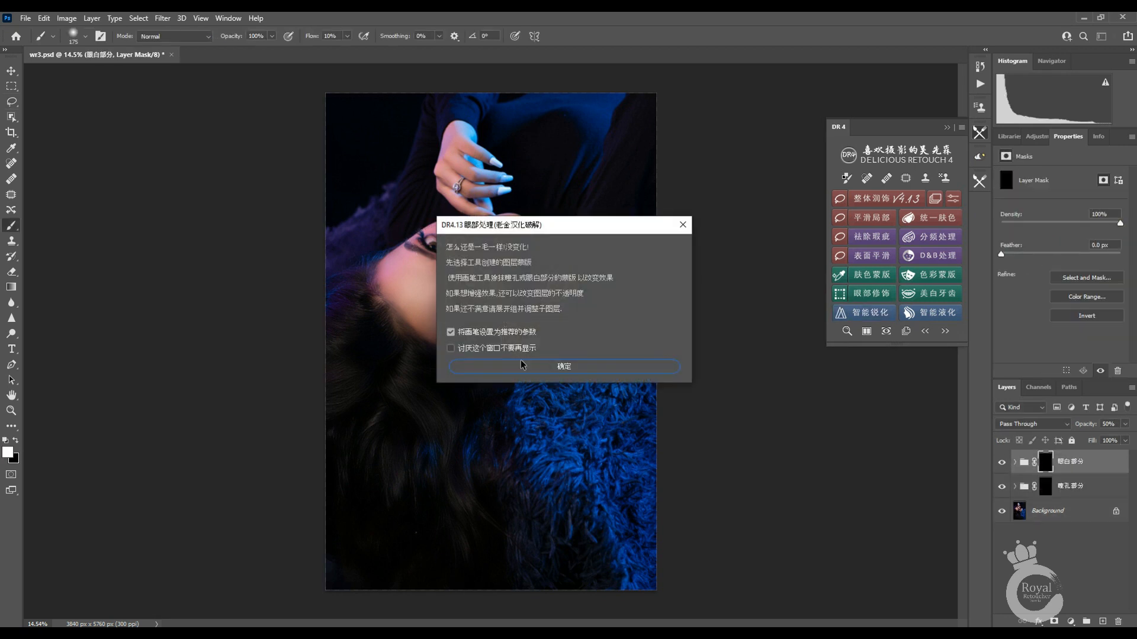
left_click(559, 368)
Step: Paint the eye-white mask (眼白部分) over the eye nearest the hand with a 100 px brush at 15% flow
key("z")
left_click_drag(510, 297, 556, 271)
key("b")
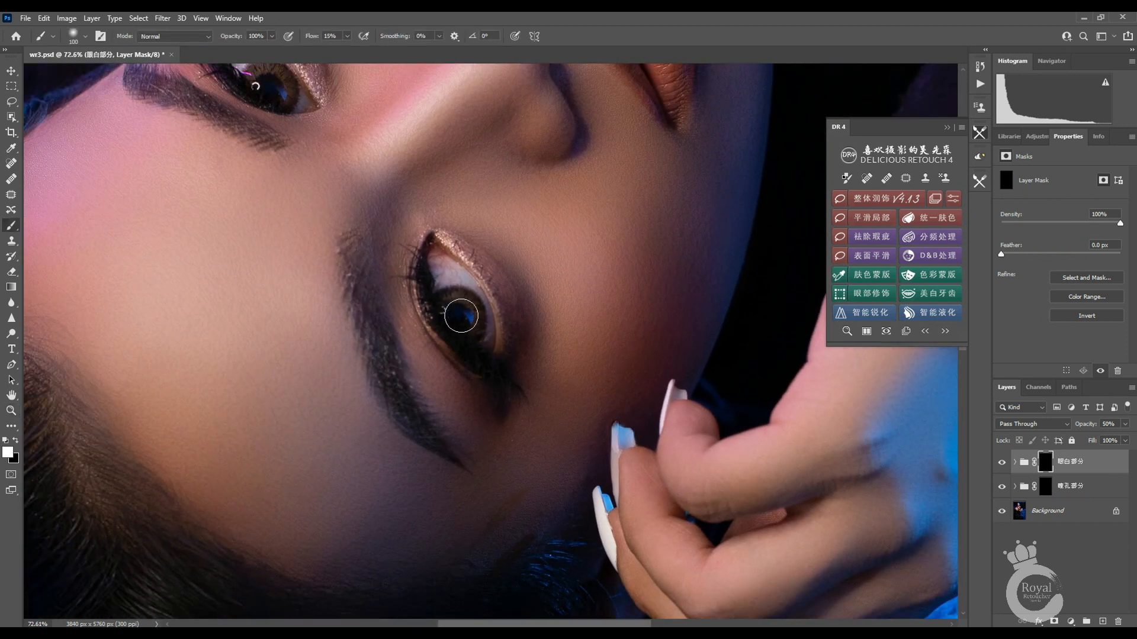
left_click_drag(474, 335, 446, 310)
Step: Paint the pupil mask (瞳孔部分) over the irises with an 80 px brush at 100% flow
left_click(1046, 489)
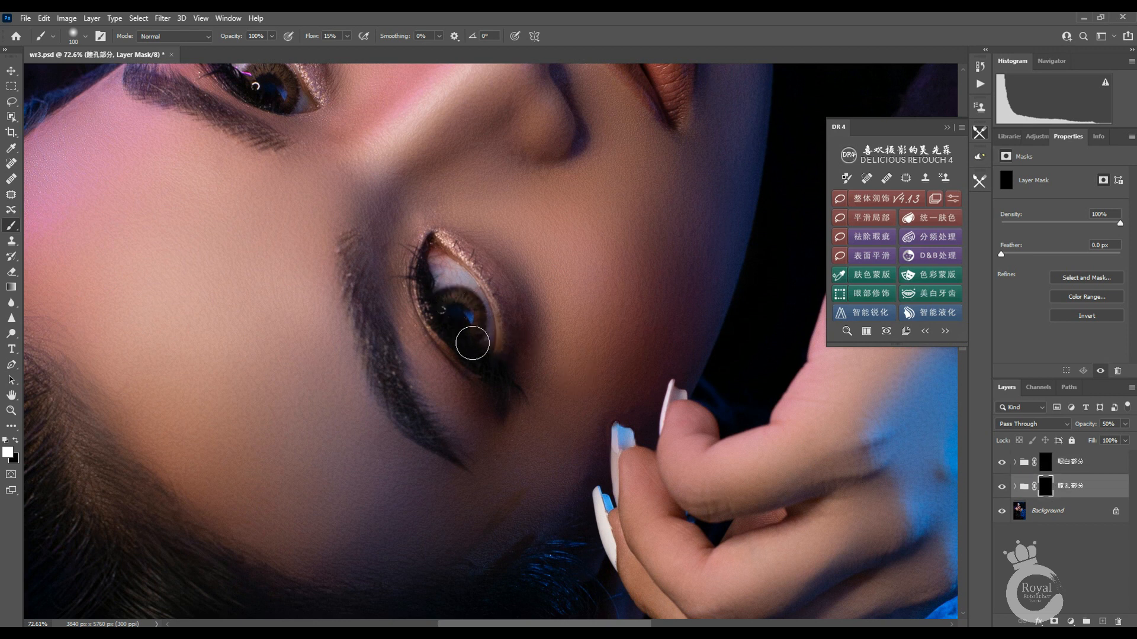
key("shift+0")
key("bracketleft")
mouse_move(463, 320)
left_mouse_down()
mouse_move(442, 304)
mouse_move(479, 347)
mouse_move(460, 307)
mouse_move(448, 309)
mouse_move(460, 342)
mouse_move(458, 306)
mouse_move(463, 340)
left_mouse_up()
left_click_drag(330, 367, 503, 464)
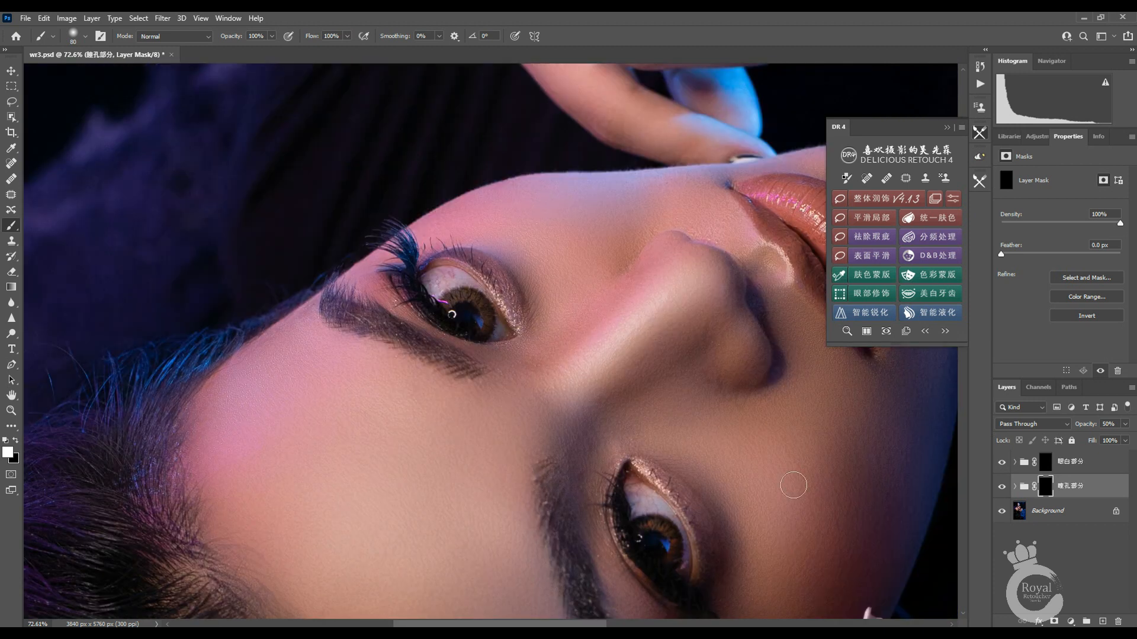
Step: Brighten the whites of both eyes on the eye-white mask at 100% flow and merge the eye groups into the background
left_click(1044, 465)
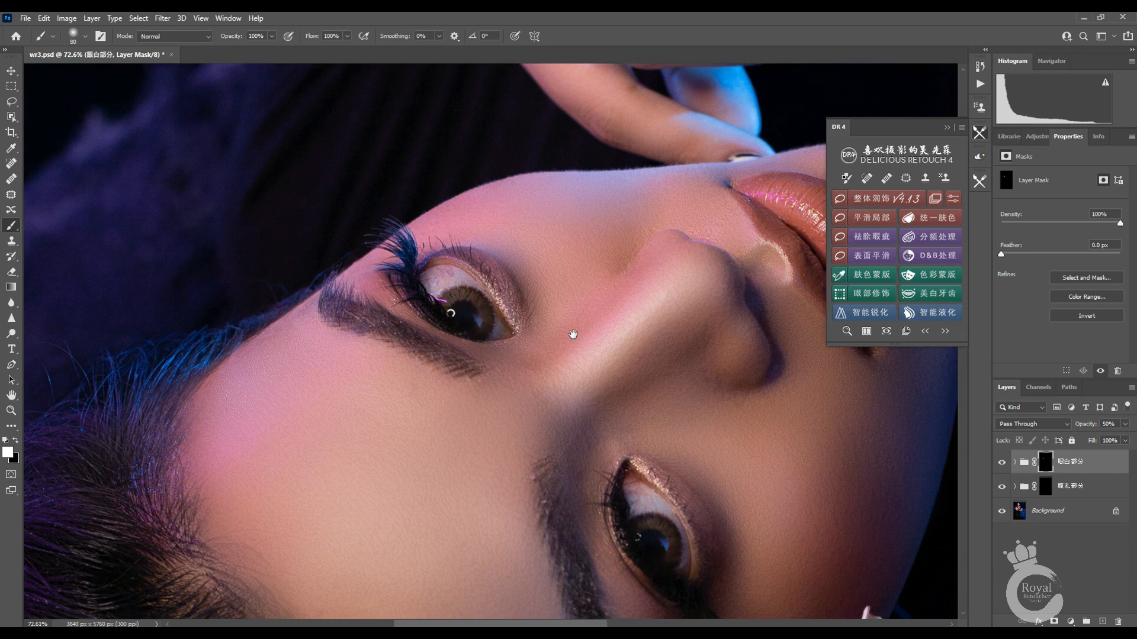
left_click_drag(573, 333, 475, 198)
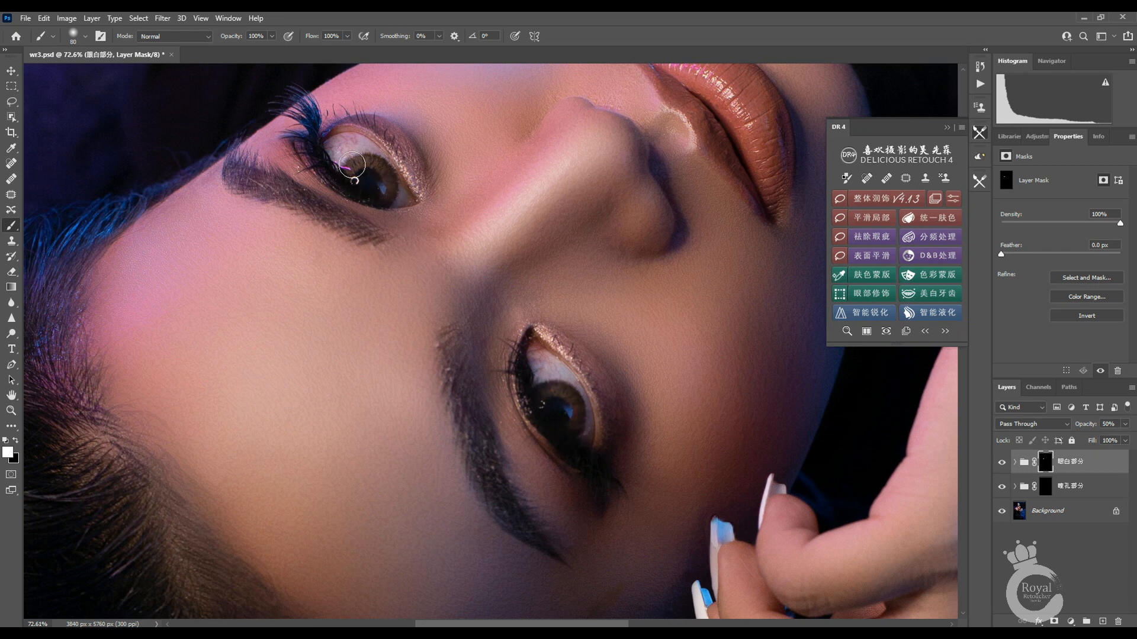
key("z")
left_click_drag(622, 407, 558, 445)
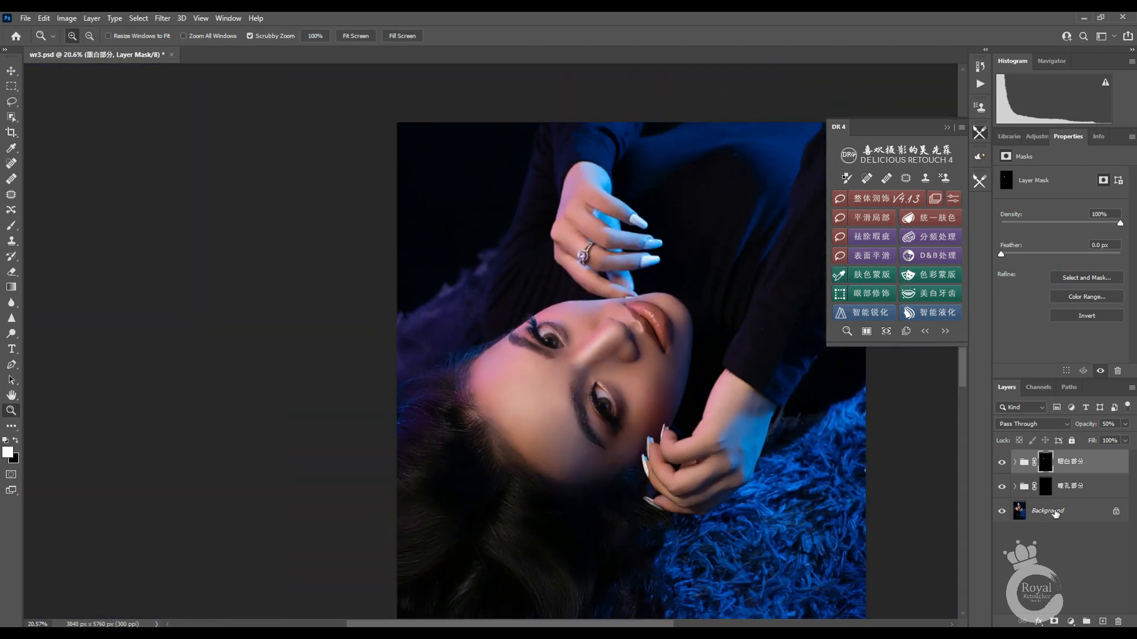
left_click(1055, 514, "shift")
key("ctrl+e")
Step: Run the DR4 teeth-whitening tool (美白牙齿) and work on the mouth with an enlarged brush
left_click(939, 294)
left_click(667, 367)
left_click_drag(659, 326, 703, 296)
left_click_drag(704, 296, 546, 331)
key("bracketright")
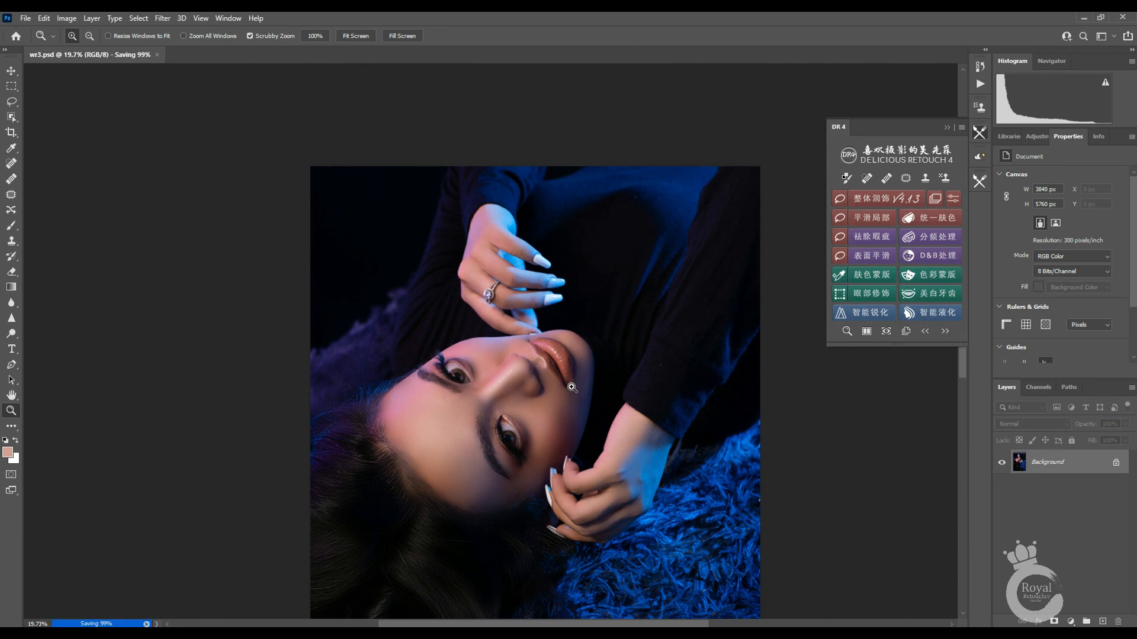
Step: Create a DR4 smart-sharpening layer (智能锐化) with a 2 px radius and 50% strength, and compare the image with and without it
left_click(865, 314)
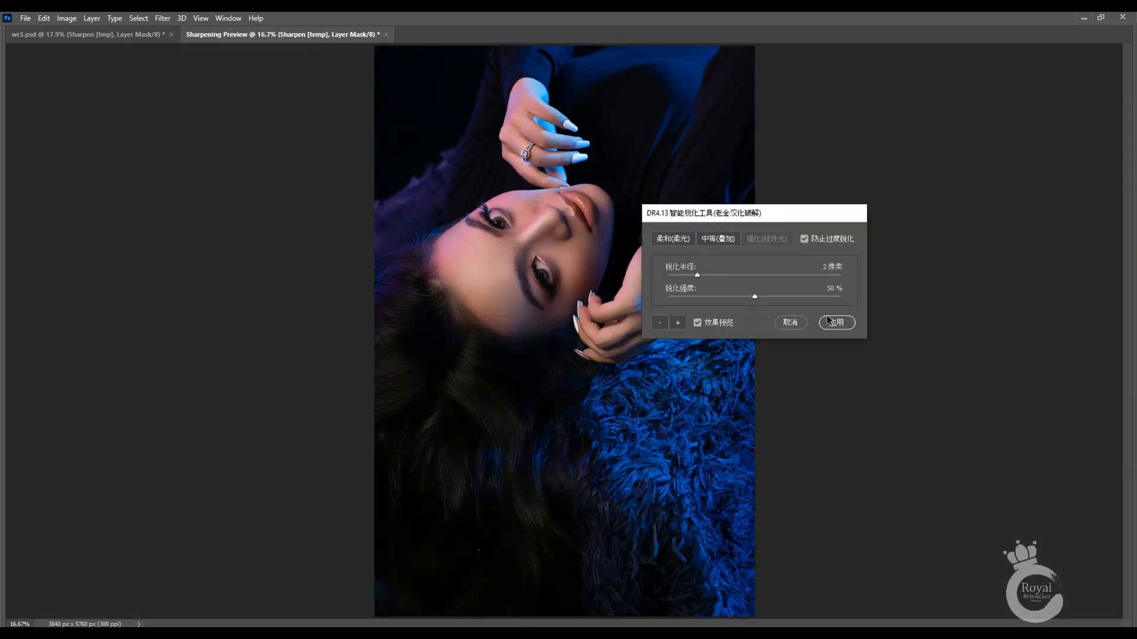
left_click(830, 323)
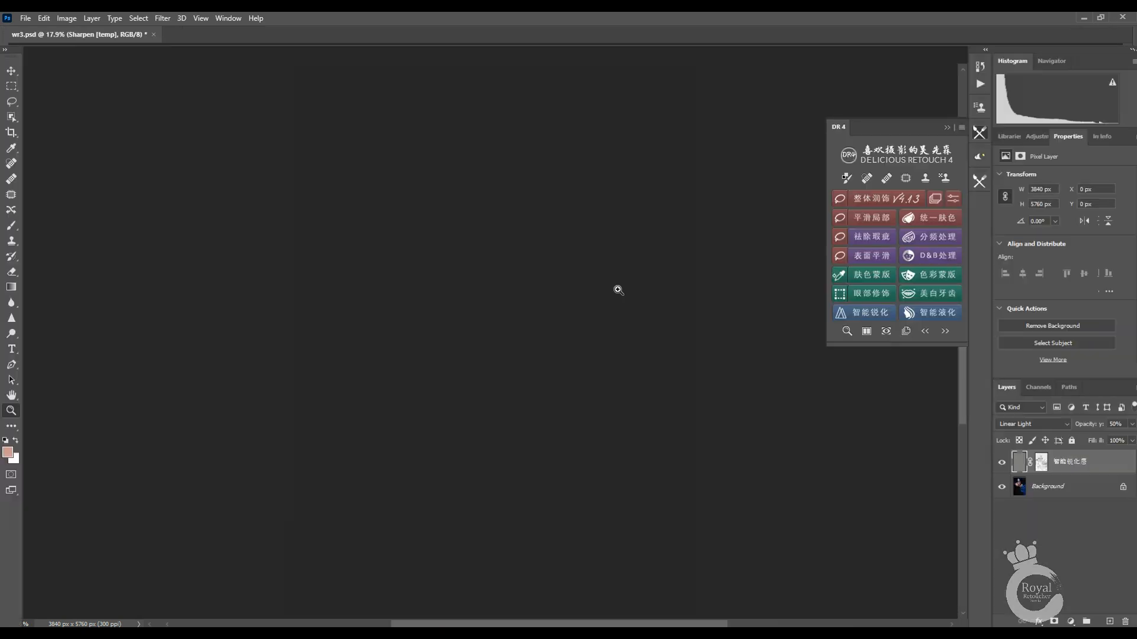
left_click_drag(462, 296, 517, 309)
left_click(1002, 463)
left_click(1001, 463)
Step: Set the smart-sharpening layer's opacity to 81% and merge it into the background
key("ctrl+e")
key("ctrl+z")
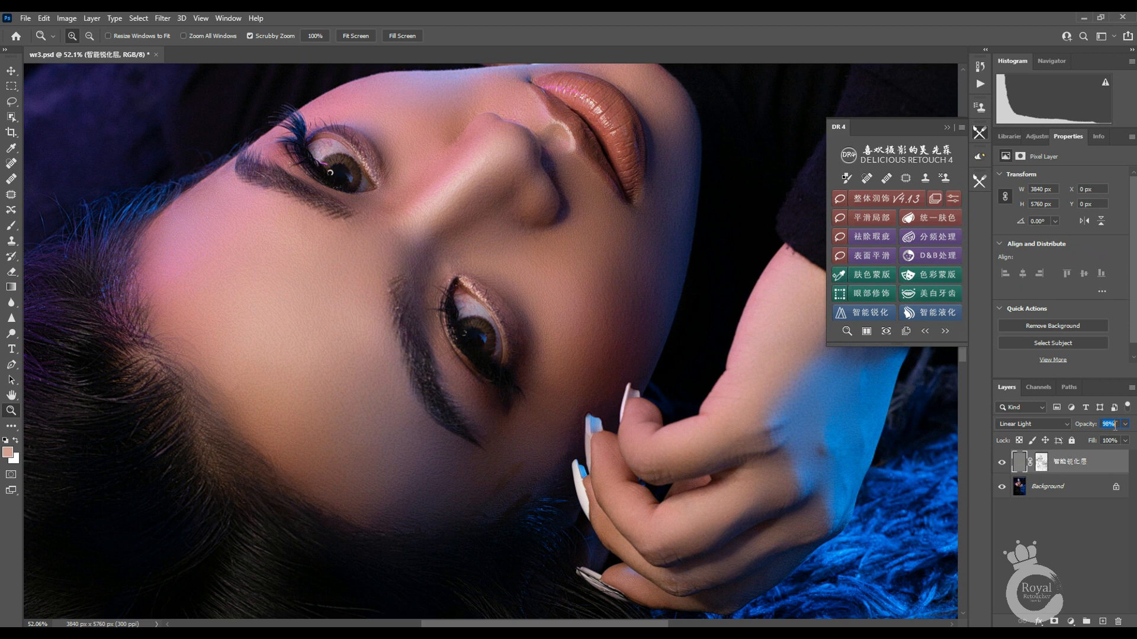
scroll(633, 327, "down", 2)
scroll(447, 279, "down", 5)
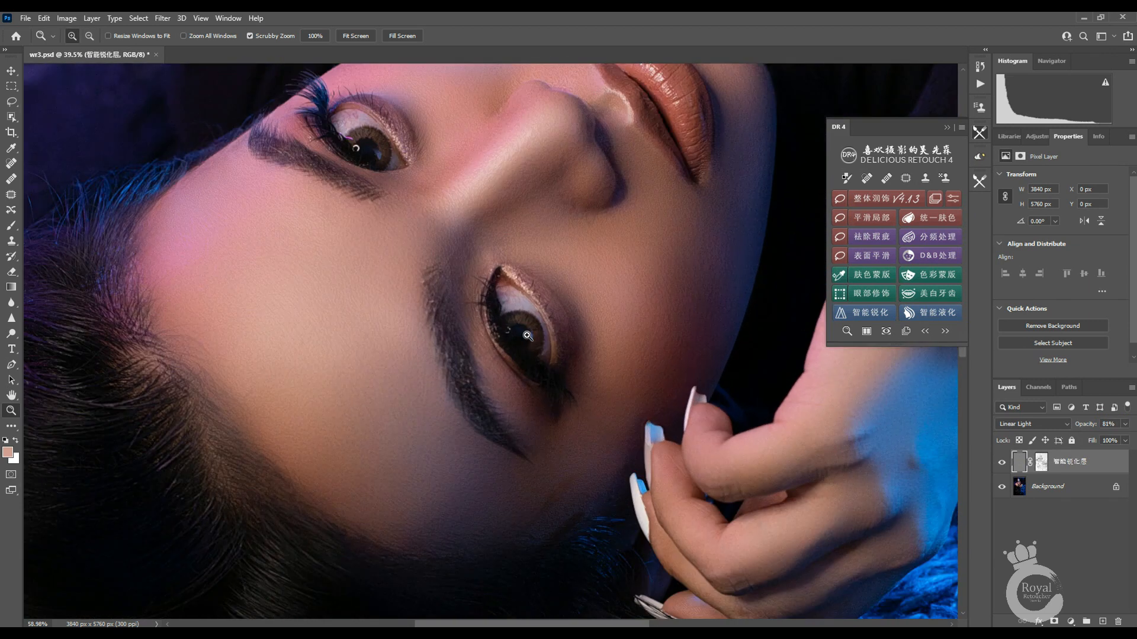
key("ctrl+e")
left_click_drag(447, 291, 472, 301)
scroll(508, 305, "down", 2)
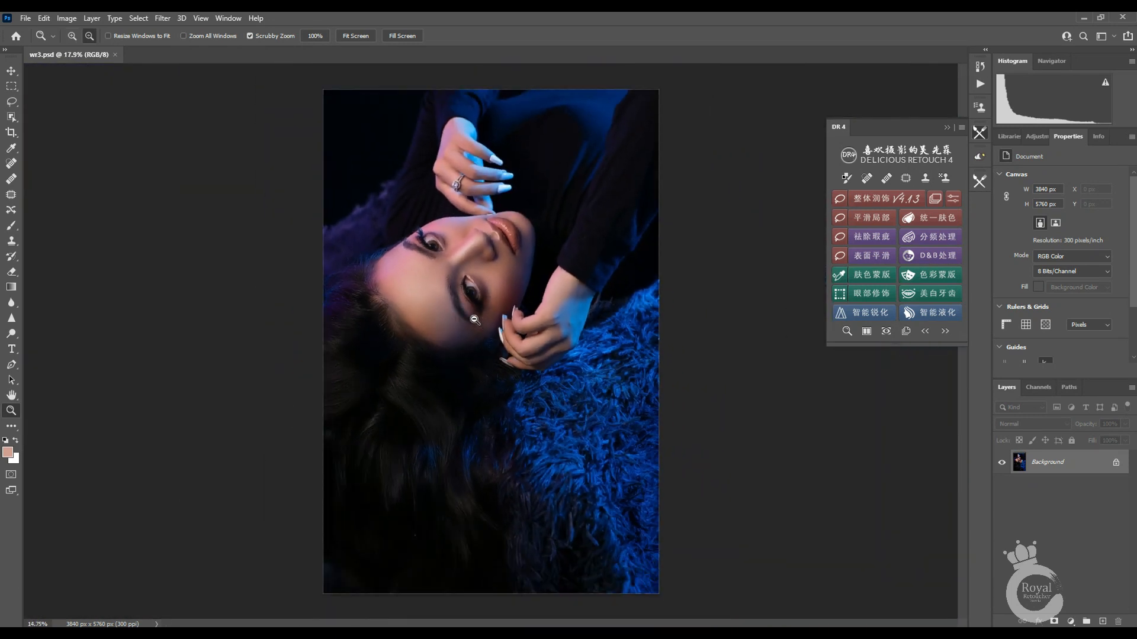
scroll(502, 319, "up", 4)
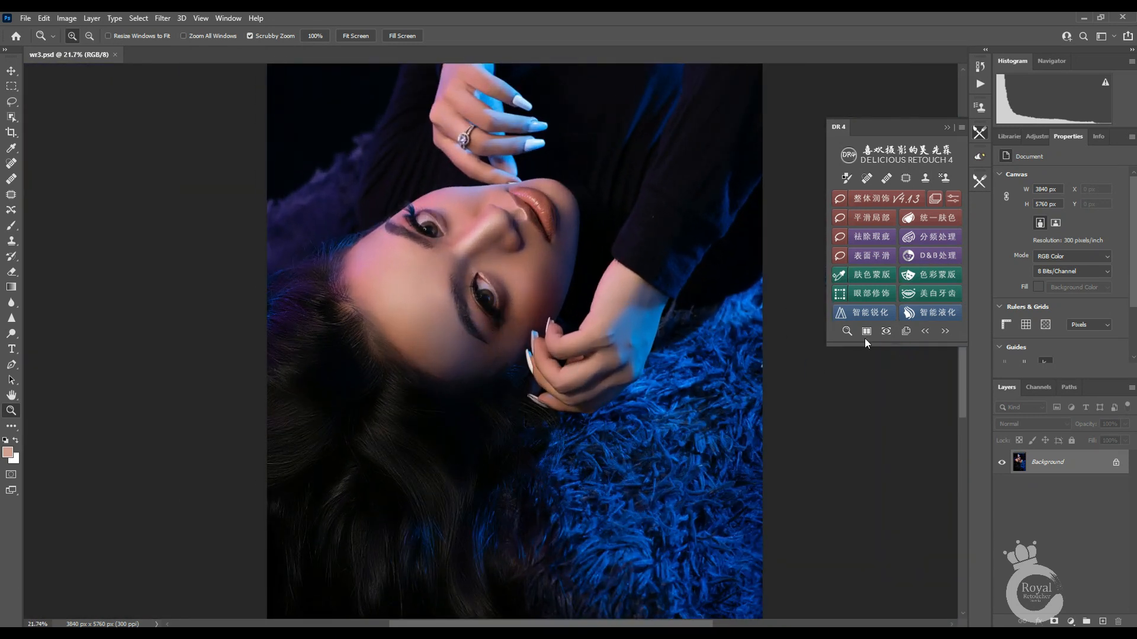
Step: Reshape the portrait's contours through DR4 liquify (智能液化) with a 400 px Forward Warp brush, and merge the result into the background
left_click(923, 312)
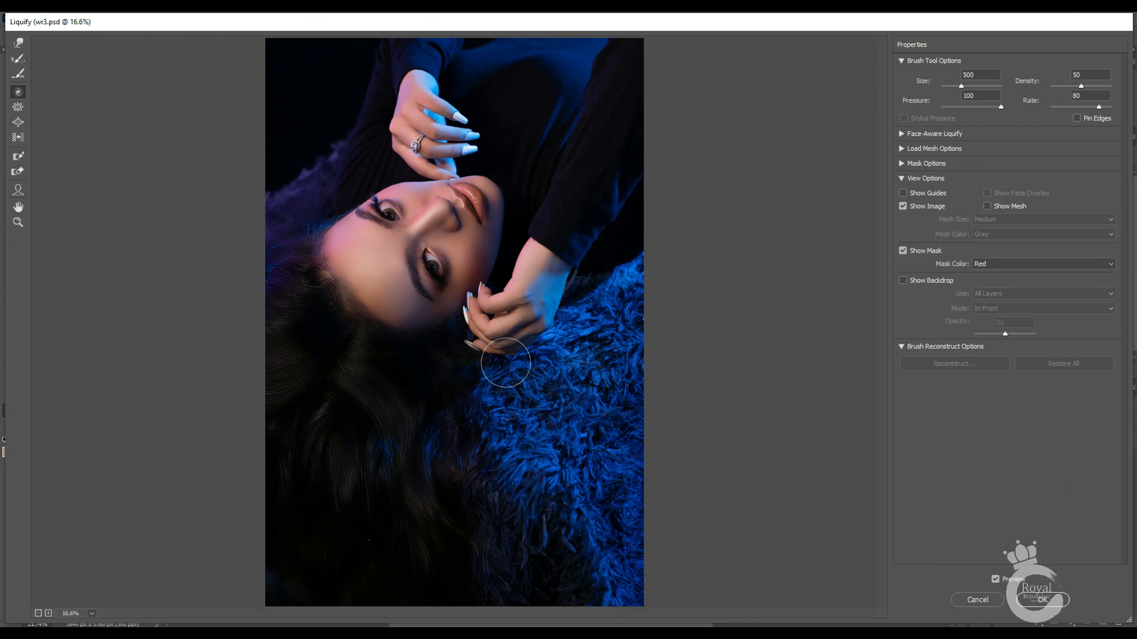
left_click(19, 42)
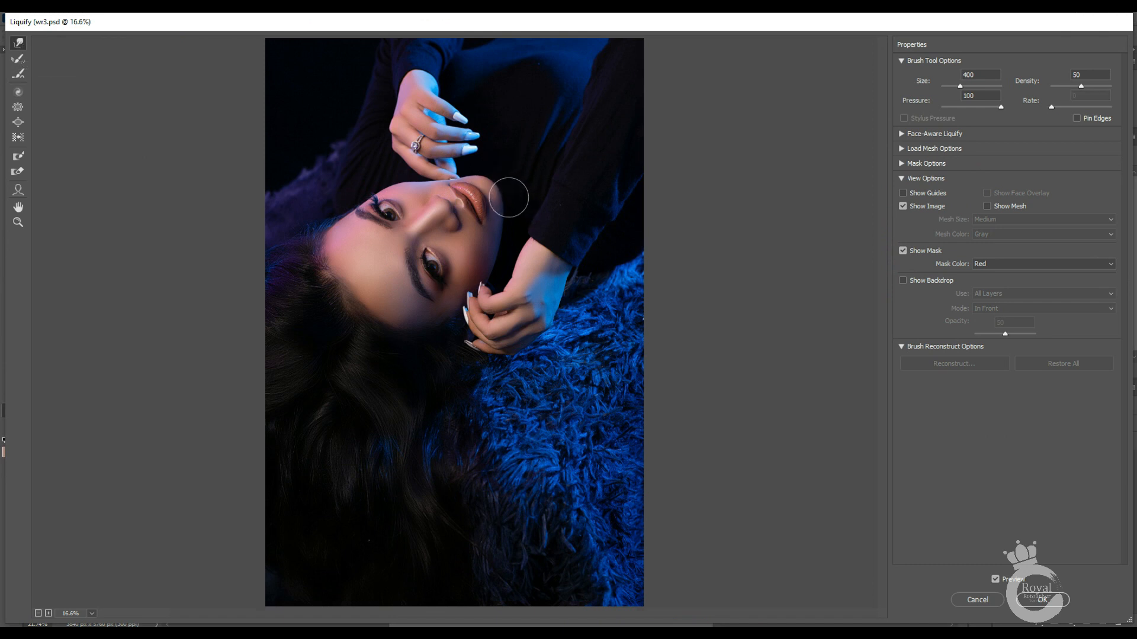
left_click_drag(611, 293, 596, 300)
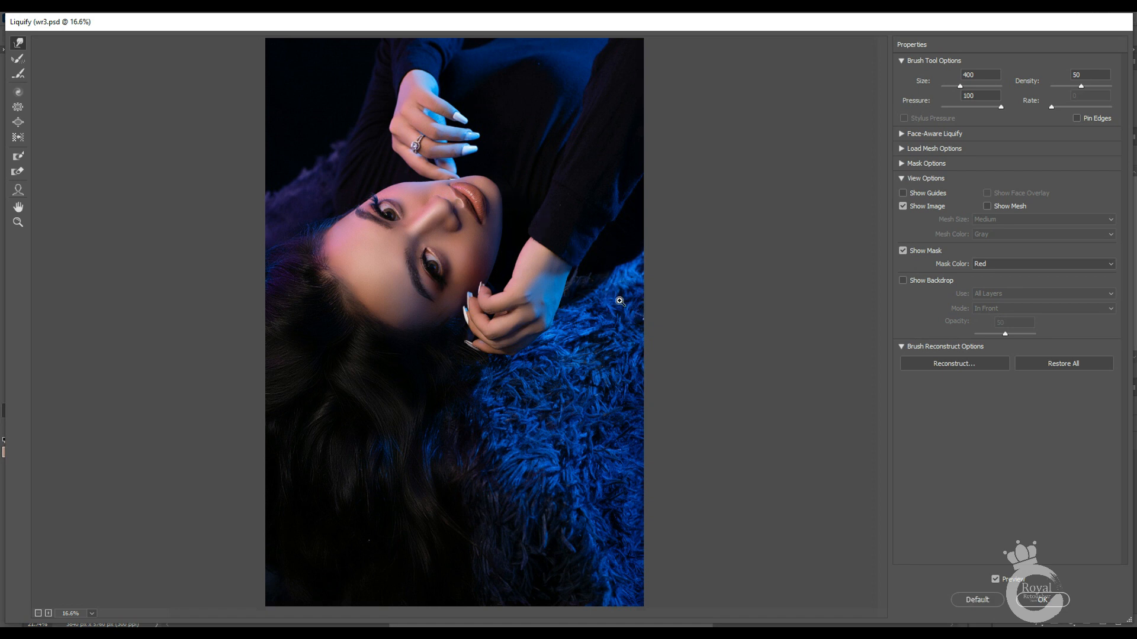
key("ctrl+z")
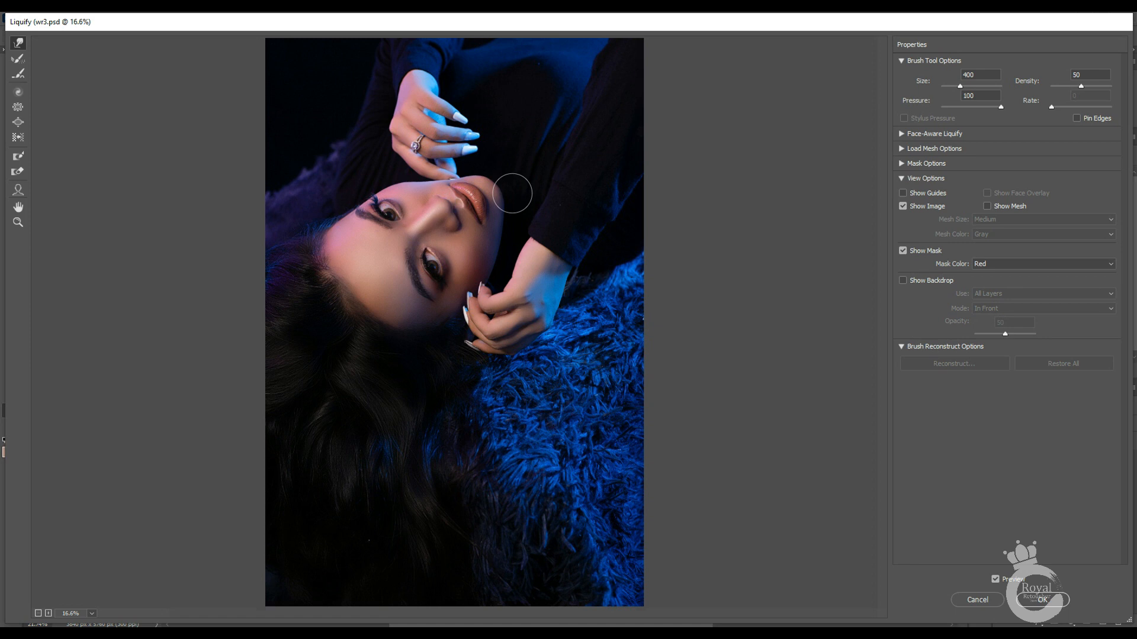
left_click_drag(537, 355, 549, 329)
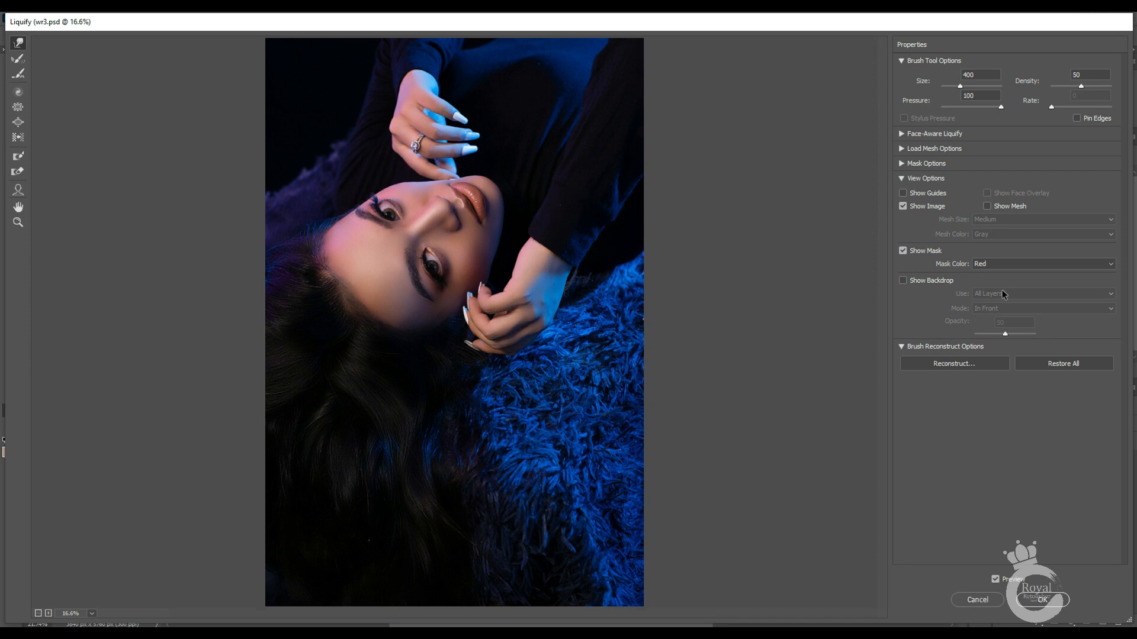
left_click(1024, 599)
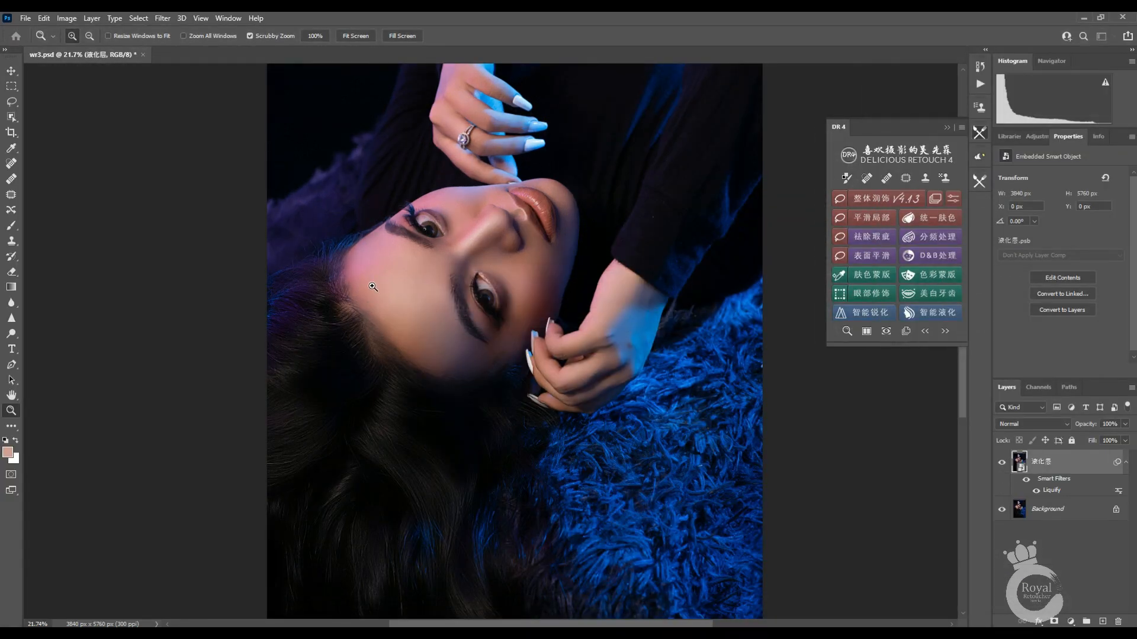
left_click(592, 360)
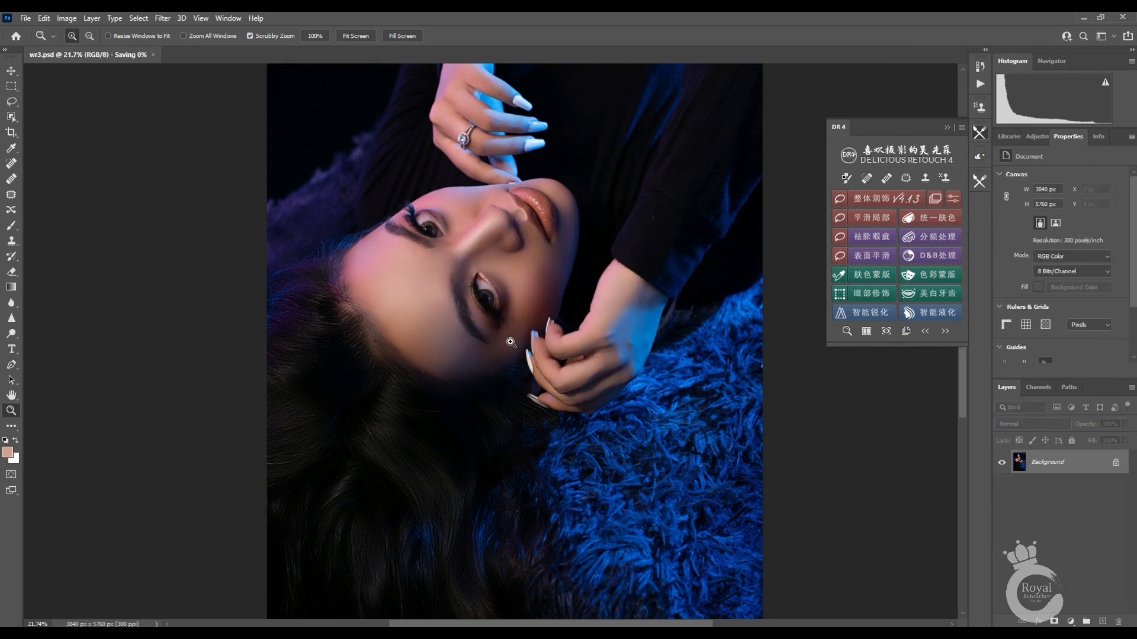
left_click_drag(481, 320, 541, 287)
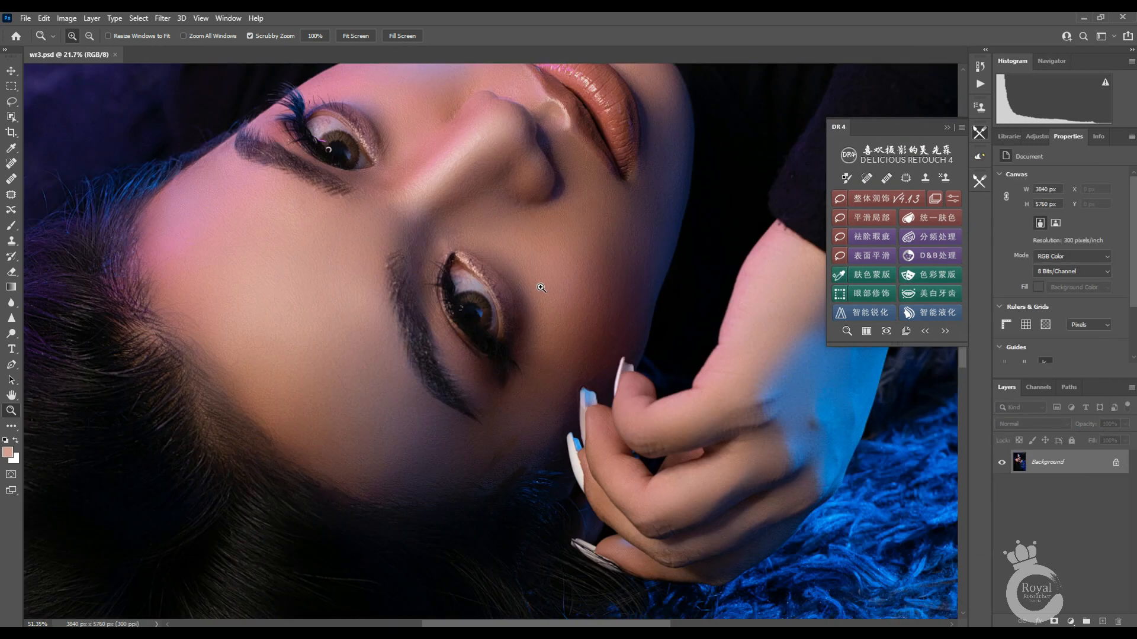
Step: Add a Solid Color fill layer in white (#ffffff) above the background
left_click(1071, 621)
left_click(1063, 414)
left_click_drag(747, 212, 714, 171)
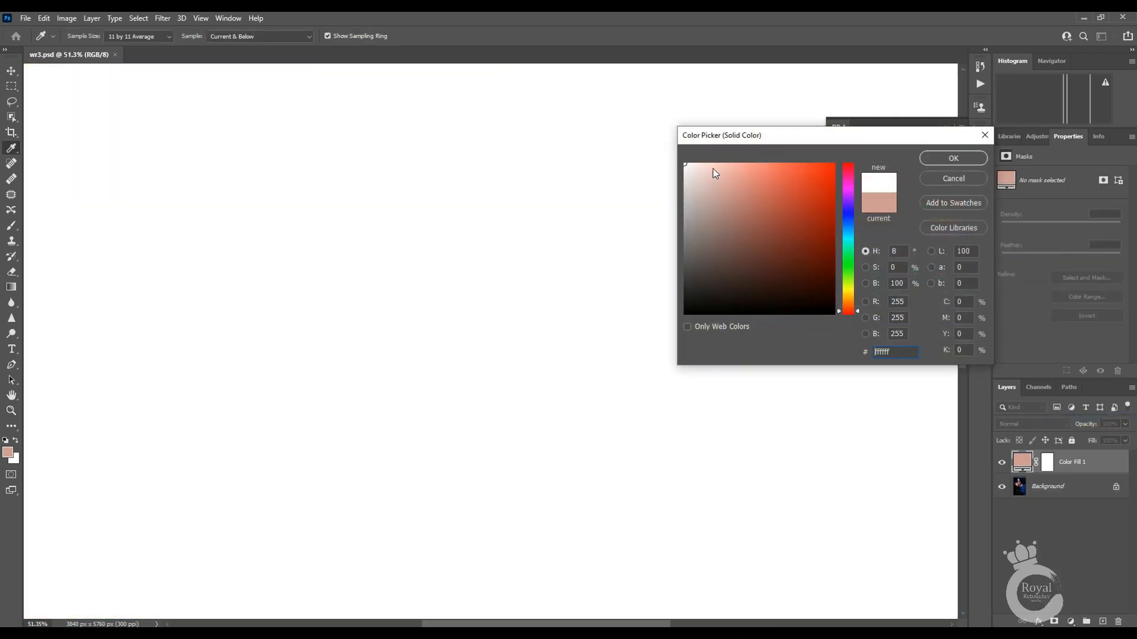
left_click(953, 158)
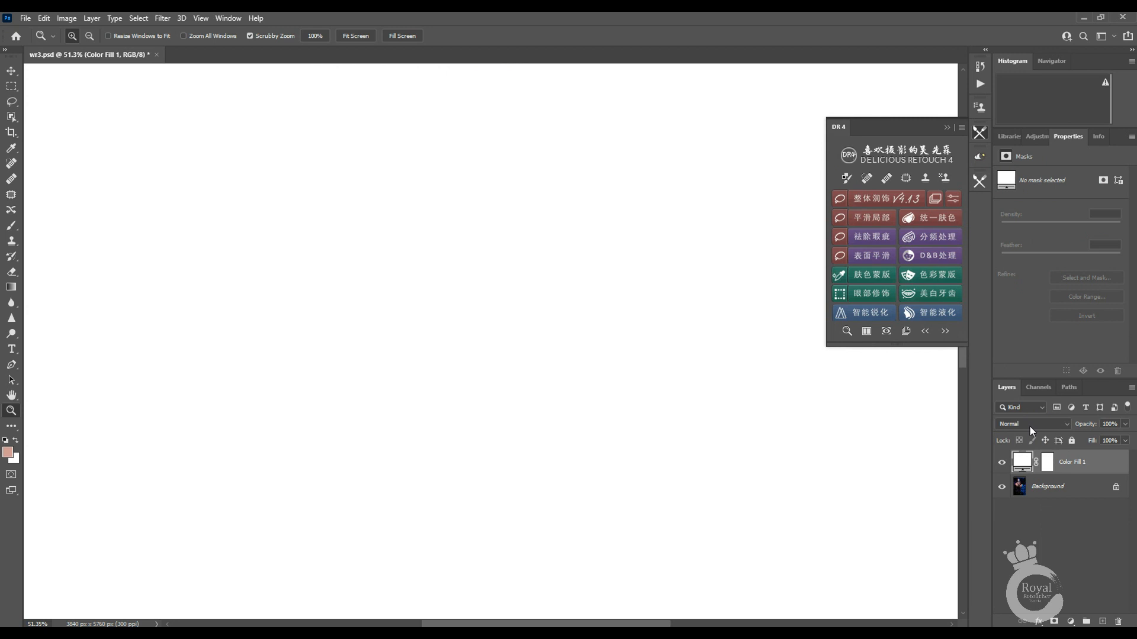
Step: Set the white fill layer's Blend If on the underlying layer so its dark slider is split at 138 / 237
double_click(1060, 468)
left_click_drag(835, 393, 897, 395)
left_click_drag(896, 394, 974, 396)
left_click_drag(895, 394, 918, 396)
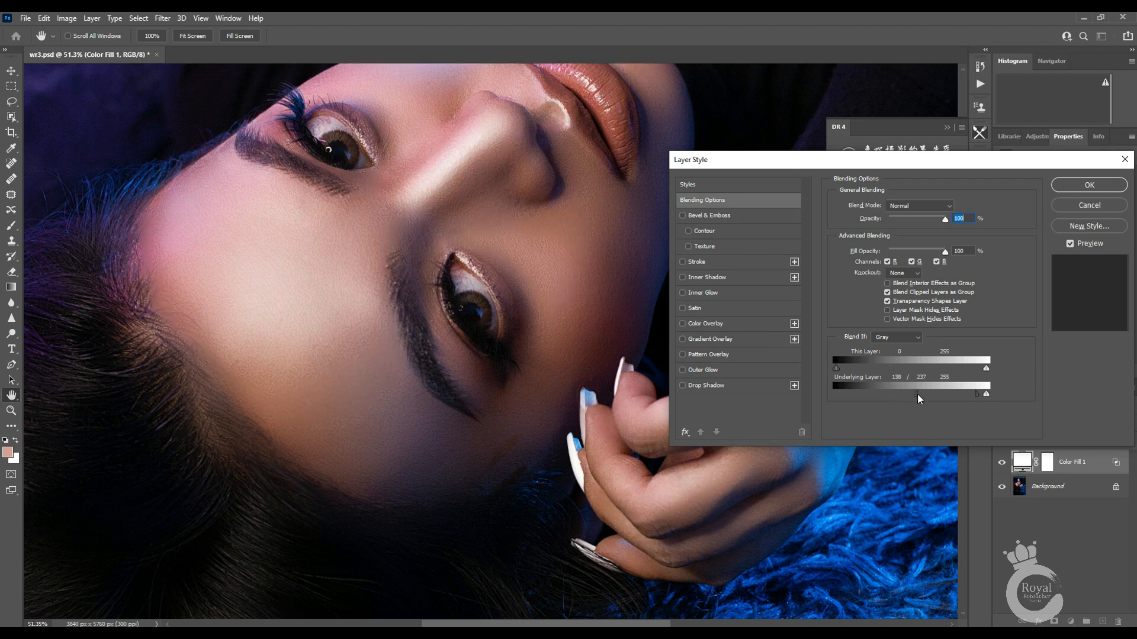
left_click(1089, 186)
Step: Compare the image with and without the white fill, and invert the fill layer's mask to black
left_click_drag(516, 244, 475, 286)
left_click(1001, 467)
left_click(1050, 466)
key("ctrl+i")
Step: Paint white on the fill layer's mask with a 300 px brush to bring out highlights on the face and hands
left_click(12, 227)
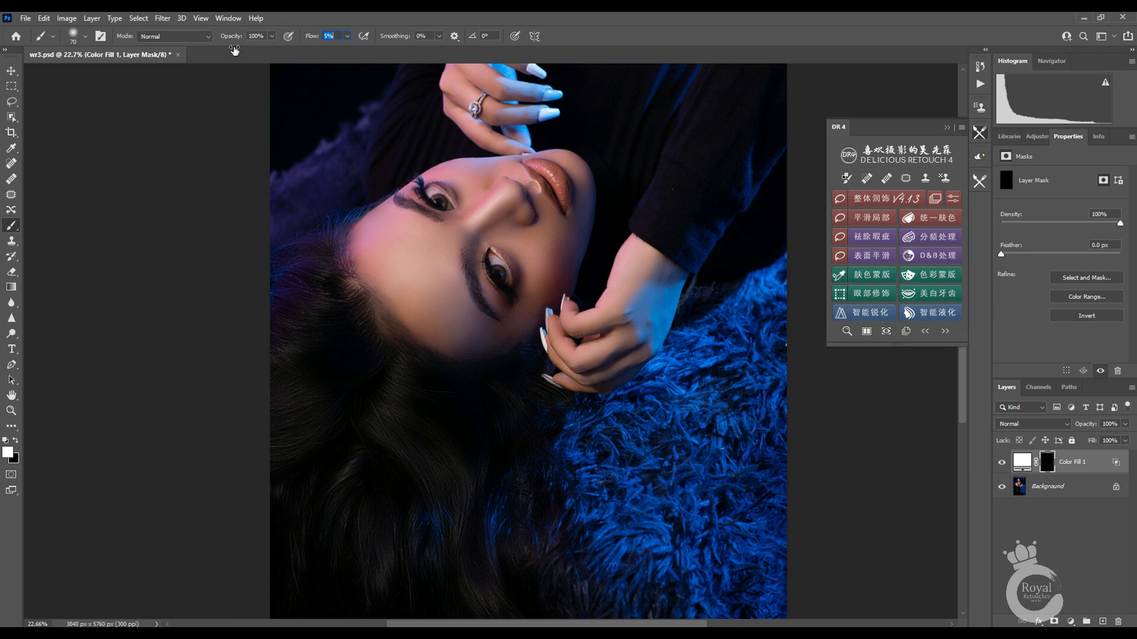
left_click_drag(470, 223, 501, 199)
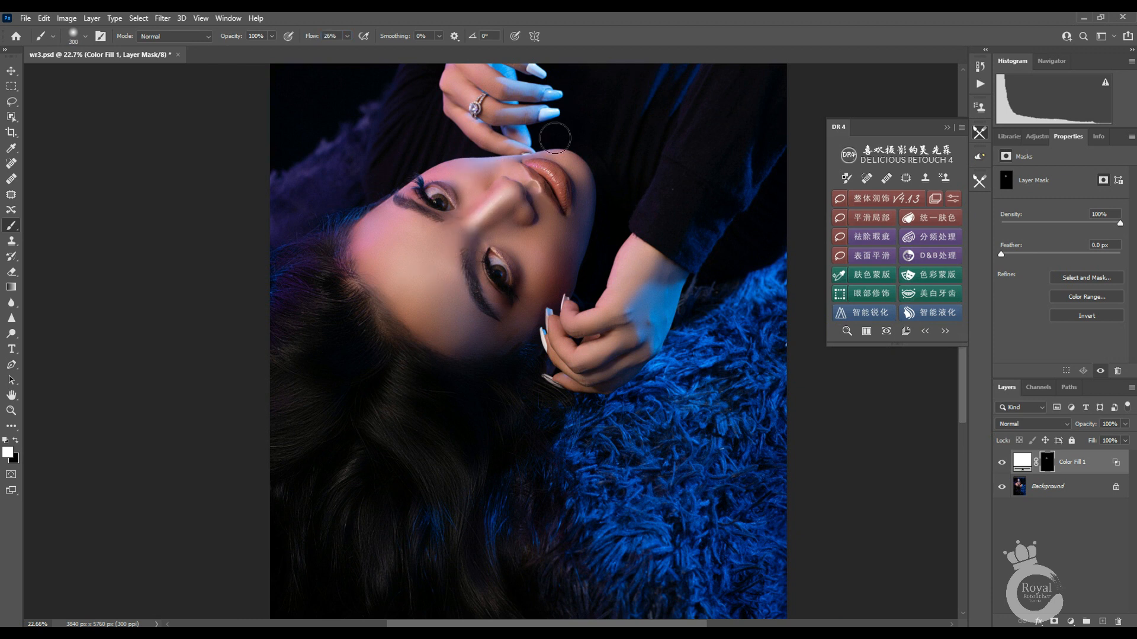
key("shift+5")
key("shift+6")
left_click_drag(550, 292, 631, 308)
mouse_move(474, 109)
left_mouse_down()
mouse_move(476, 98)
mouse_move(531, 112)
left_mouse_up()
Step: Brighten the forehead by painting on the fill layer's mask with an 1100 px brush at 24% flow, undoing the unsuitable strokes
left_click_drag(421, 302, 385, 271)
key("ctrl+z")
key("bracketright")
key("bracketright")
key("bracketright")
key("bracketright")
key("bracketright")
key("bracketright")
key("bracketright")
key("bracketright")
left_click(421, 262)
key("ctrl+z")
left_click_drag(318, 33, 296, 73)
left_click(392, 267)
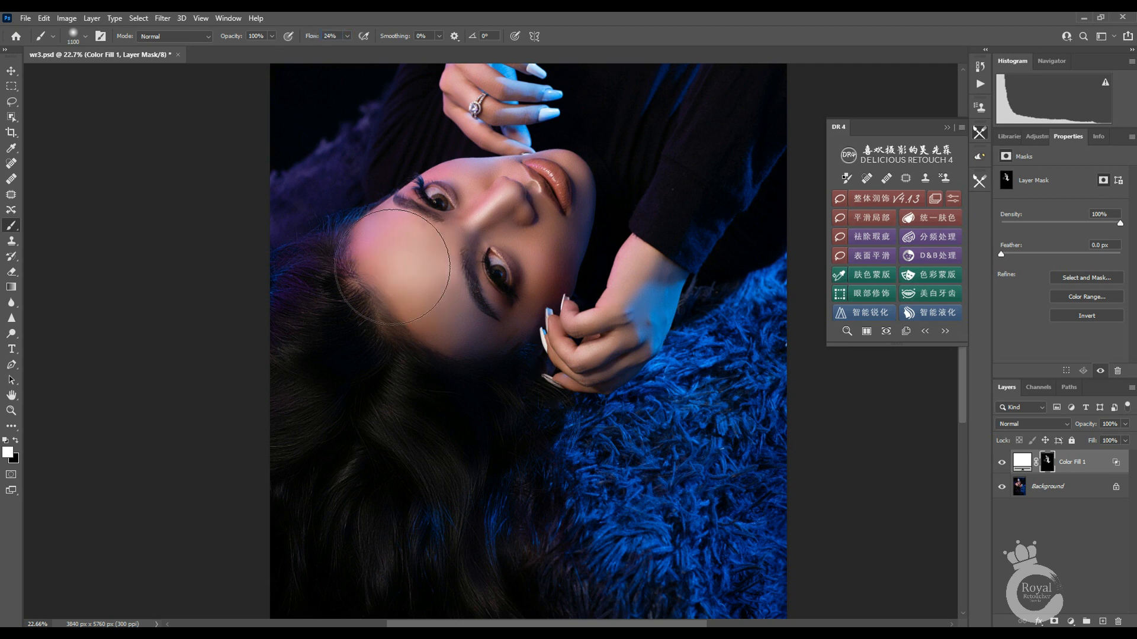
Step: Save wr3.psd and merge the white highlight fill layer into the background
key("z")
left_click_drag(643, 266, 596, 276)
key("ctrl+s")
left_click_drag(488, 264, 542, 273)
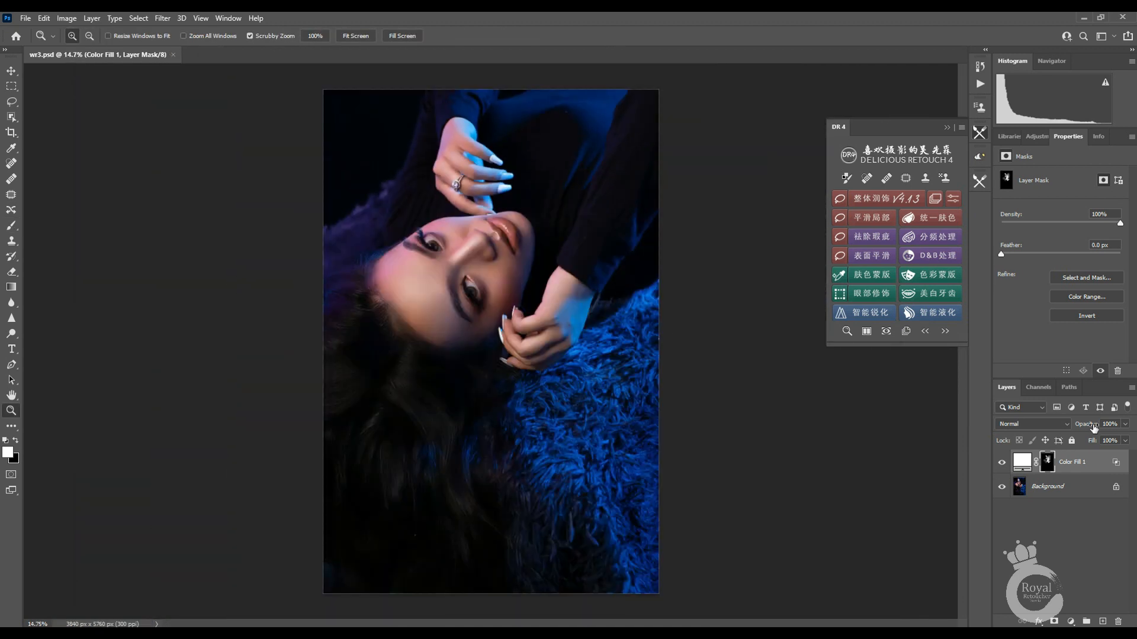
left_click_drag(477, 239, 512, 271)
left_click_drag(578, 236, 513, 387)
left_click_drag(468, 305, 592, 379)
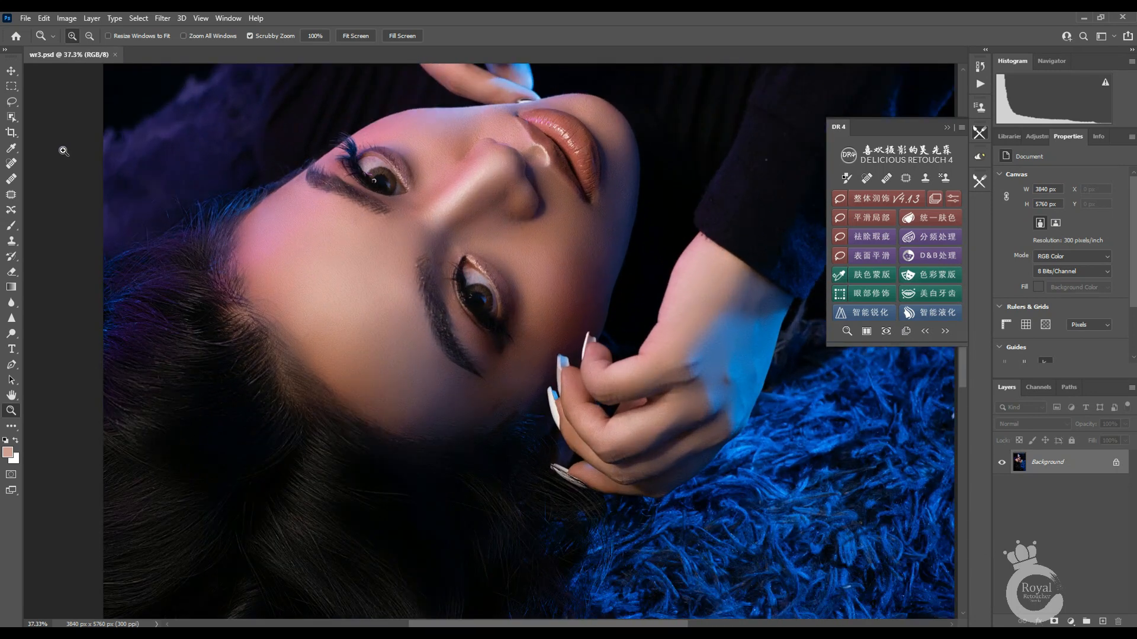
Step: Cover the iris of the eye nearest the hand with a white ellipse about 164 × 175 px on a new layer at 37% opacity
left_click(12, 86)
left_click(56, 102)
left_click_drag(462, 283, 523, 287)
key("ctrl+j")
key("ctrl+BackSpace")
mouse_move(1087, 426)
left_mouse_down()
mouse_move(1072, 444)
mouse_move(1089, 433)
left_mouse_up()
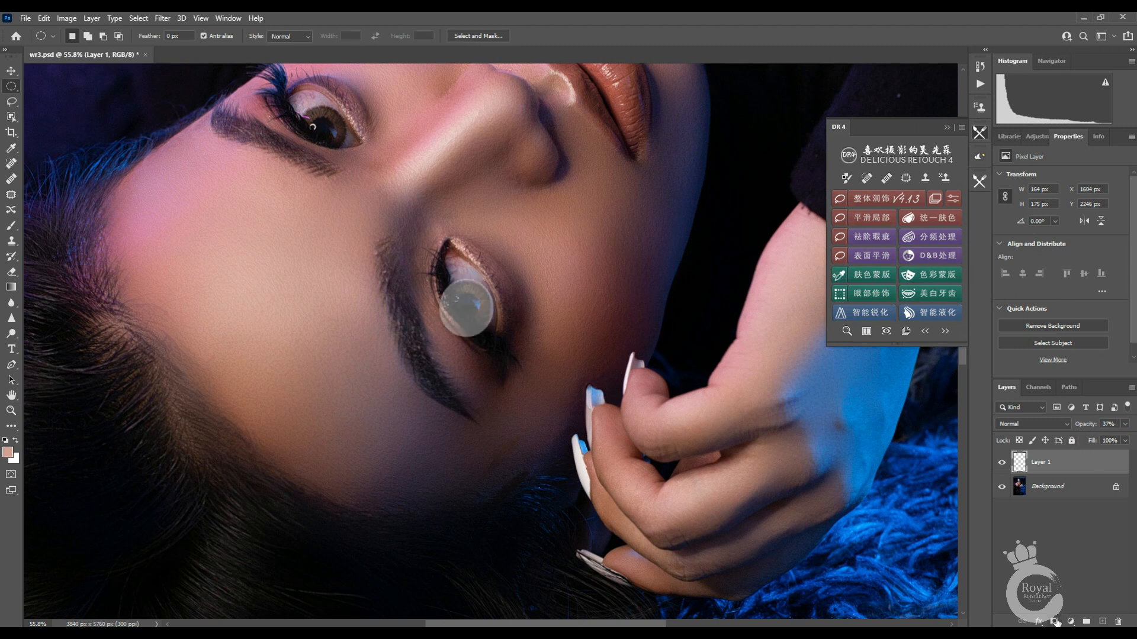
Step: Add a mask to the iris ellipse layer and paint black with a small brush where the white spills over the eyelid and lashes
left_click(1054, 621)
left_click(488, 303, "ctrl")
left_click(11, 226)
left_click_drag(313, 41, 366, 53)
key("bracketleft")
key("bracketleft")
key("bracketleft")
key("bracketleft")
key("bracketleft")
key("bracketleft")
key("bracketleft")
key("bracketleft")
key("bracketleft")
key("bracketleft")
key("bracketleft")
key("bracketleft")
key("bracketleft")
key("bracketleft")
key("bracketleft")
key("bracketleft")
key("bracketleft")
key("bracketleft")
key("bracketleft")
key("bracketleft")
key("x")
mouse_move(455, 361)
left_mouse_down()
mouse_move(402, 284)
mouse_move(429, 276)
left_mouse_up()
right_click(442, 355)
left_click(407, 336)
key("bracketleft")
key("bracketleft")
key("bracketleft")
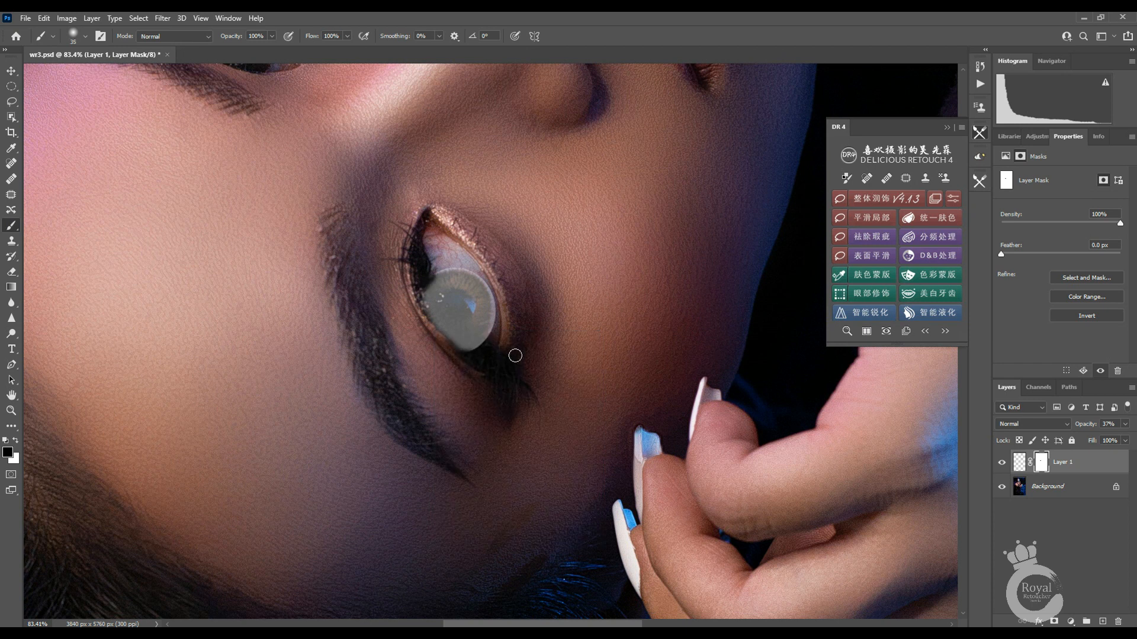
left_click_drag(669, 341, 633, 342)
Step: Set the iris layer's blend mode to Overlay and its opacity to 100%
left_click(1026, 424)
left_click(1025, 476)
left_click_drag(1086, 424, 1111, 425)
Step: Enlarge the brush and refine the iris brightening around the eye
key("bracketright")
key("bracketright")
key("bracketright")
key("bracketright")
key("bracketright")
key("bracketright")
key("bracketright")
key("bracketright")
key("bracketright")
key("bracketright")
key("bracketright")
key("bracketright")
key("bracketright")
key("bracketright")
key("bracketright")
key("bracketright")
mouse_move(584, 364)
left_mouse_down()
mouse_move(537, 384)
mouse_move(598, 382)
left_mouse_up()
left_click_drag(551, 286, 590, 286)
Step: Duplicate the iris overlay onto the other eye and refine the brightening there with a small brush
left_click(11, 226)
key("bracketright")
key("bracketright")
key("bracketleft")
key("bracketleft")
key("bracketleft")
key("bracketleft")
key("bracketleft")
key("bracketleft")
key("bracketleft")
key("bracketleft")
key("bracketleft")
key("bracketleft")
key("bracketleft")
key("bracketleft")
key("bracketleft")
key("bracketleft")
key("bracketleft")
key("bracketleft")
key("bracketleft")
key("bracketleft")
mouse_move(514, 297)
left_mouse_down()
mouse_move(599, 310)
mouse_move(556, 299)
left_mouse_up()
key("z")
left_click_drag(647, 320, 546, 197)
key("b")
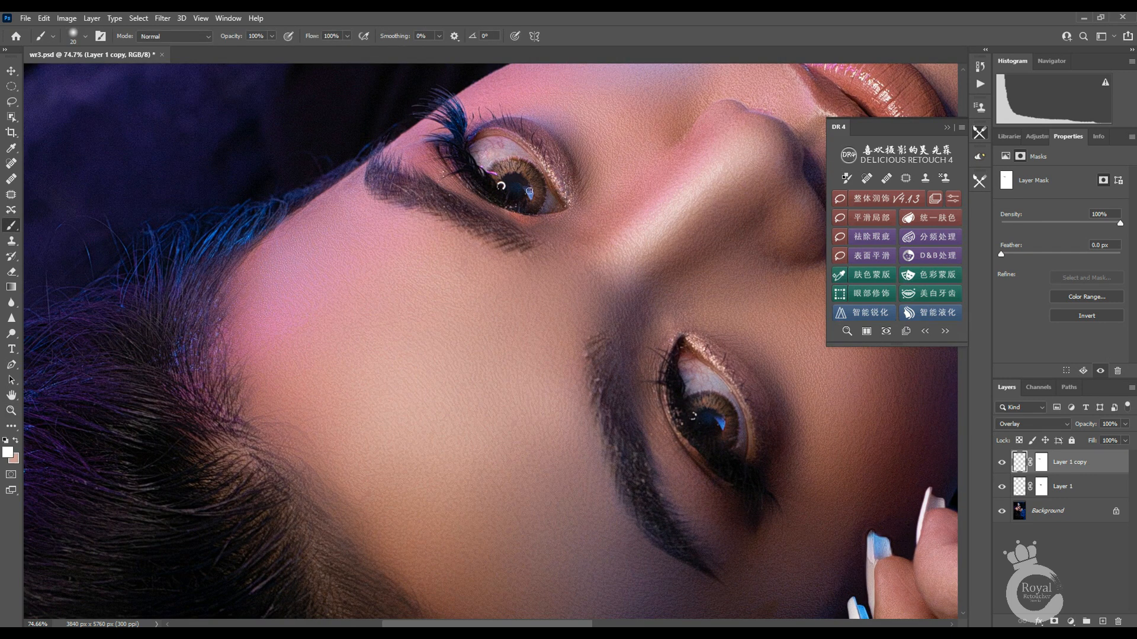
Step: Merge both iris overlay layers into the background and save the portrait
key("z")
left_click_drag(598, 188, 524, 245)
left_click(1074, 514, "shift")
key("ctrl+e")
key("ctrl+s")
left_click_drag(615, 234, 506, 422)
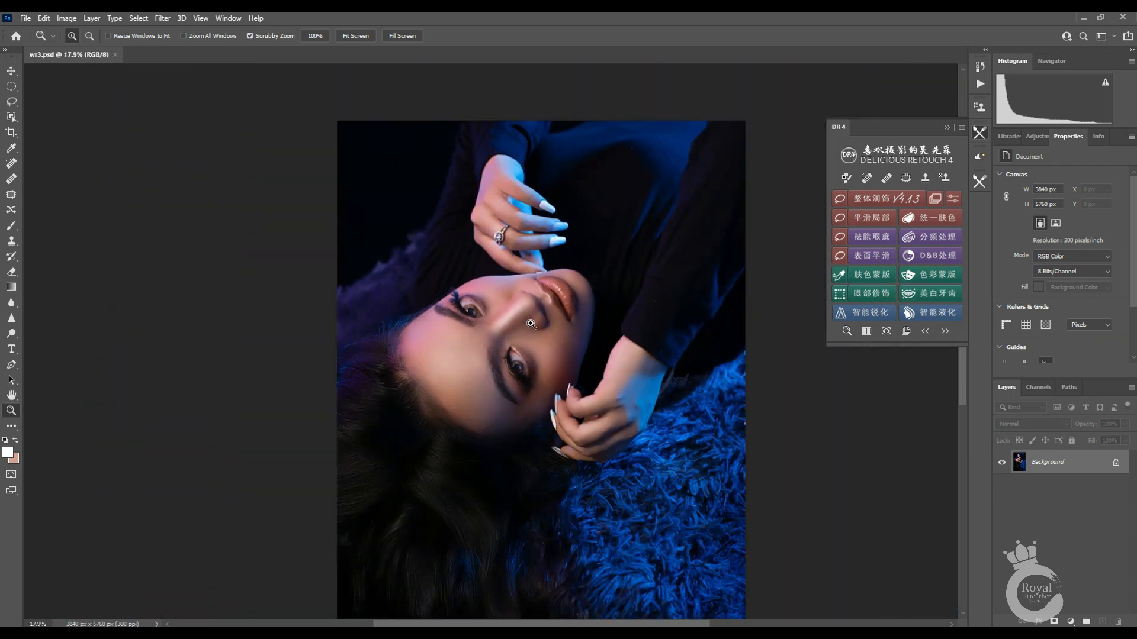
Step: Duplicate the background layer and tint the duplicate's shadows blue with a Levels adjustment
left_click_drag(513, 362, 507, 386)
left_click_drag(436, 270, 455, 325)
left_click_drag(533, 288, 503, 299)
key("ctrl+j")
key("ctrl+l")
left_click(738, 161)
left_click(710, 203)
left_click_drag(731, 248, 737, 248)
left_click_drag(653, 299, 667, 297)
key("Return")
Step: Merge the blue-toned layer into the background and save wr3.psd
left_click_drag(467, 292, 450, 362)
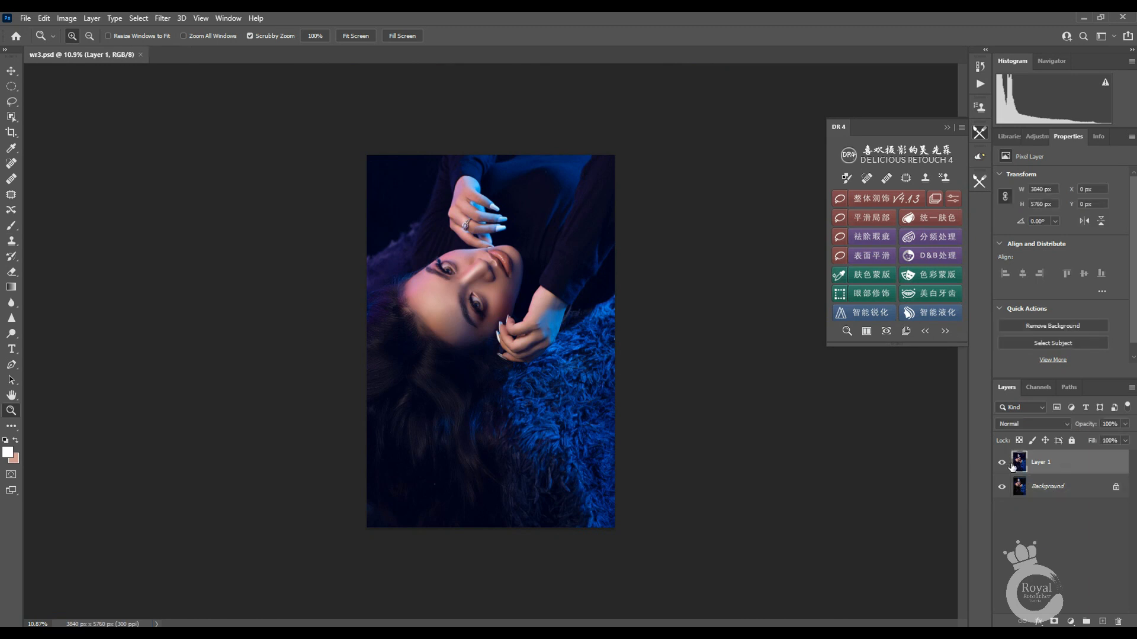
left_click(1057, 493, "shift")
key("ctrl+e")
key("ctrl+s")
mouse_move(486, 325)
left_mouse_down()
mouse_move(544, 320)
mouse_move(491, 308)
left_mouse_up()
left_click_drag(463, 270, 498, 324)
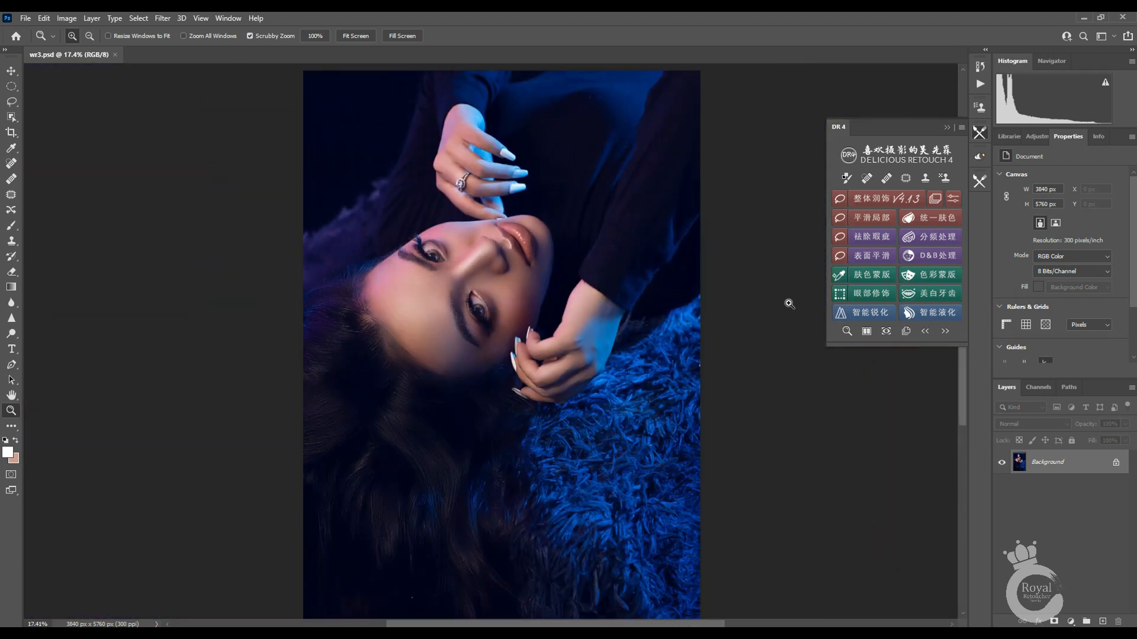
Step: Duplicate the background layer and brighten the duplicate with a Curves adjustment
left_click_drag(504, 261, 511, 284)
key("ctrl+j")
key("ctrl+m")
left_click_drag(609, 116, 842, 176)
left_click_drag(721, 307, 721, 282)
left_click_drag(802, 225, 781, 226)
left_click(960, 196)
Step: Add a layer mask to the brightened layer and fill the mask with black
left_click(1054, 622)
key("x")
key("ctrl+BackSpace")
left_click(15, 460)
left_click_drag(772, 269, 752, 320)
left_click(959, 158)
key("ctrl+BackSpace")
left_click_drag(388, 312, 509, 312)
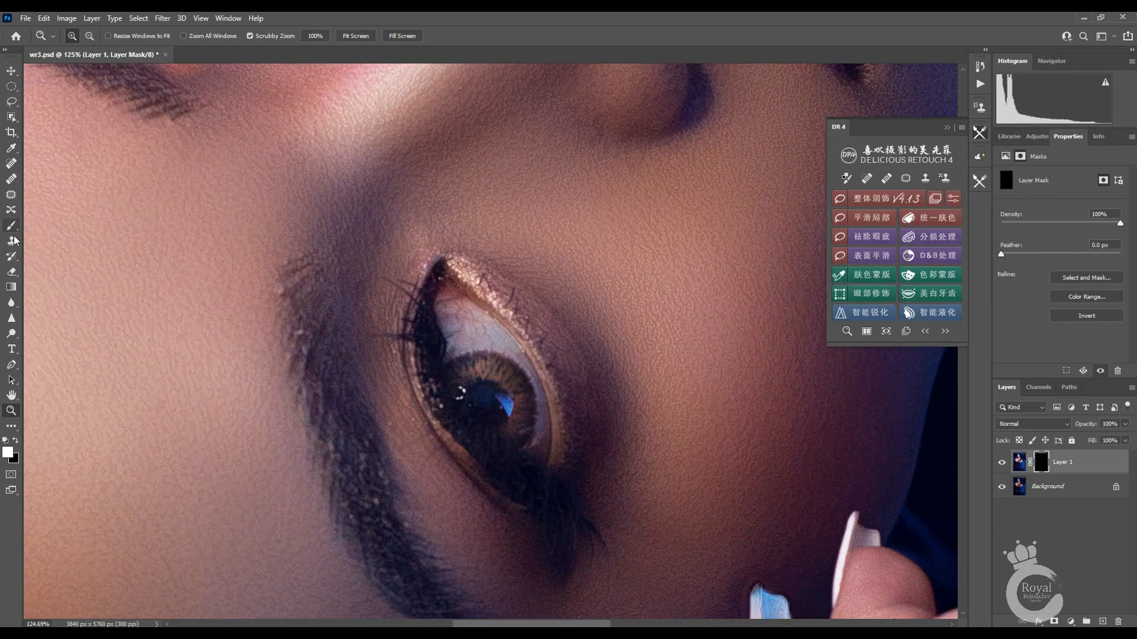
Step: Paint white on the mask to brighten the white and iris of the lower eye with a small brush
key("b")
mouse_move(454, 350)
left_mouse_down()
mouse_move(492, 343)
mouse_move(451, 314)
mouse_move(503, 345)
mouse_move(457, 349)
mouse_move(483, 332)
left_mouse_up()
key("bracketleft")
key("bracketleft")
left_click_drag(534, 387, 541, 448)
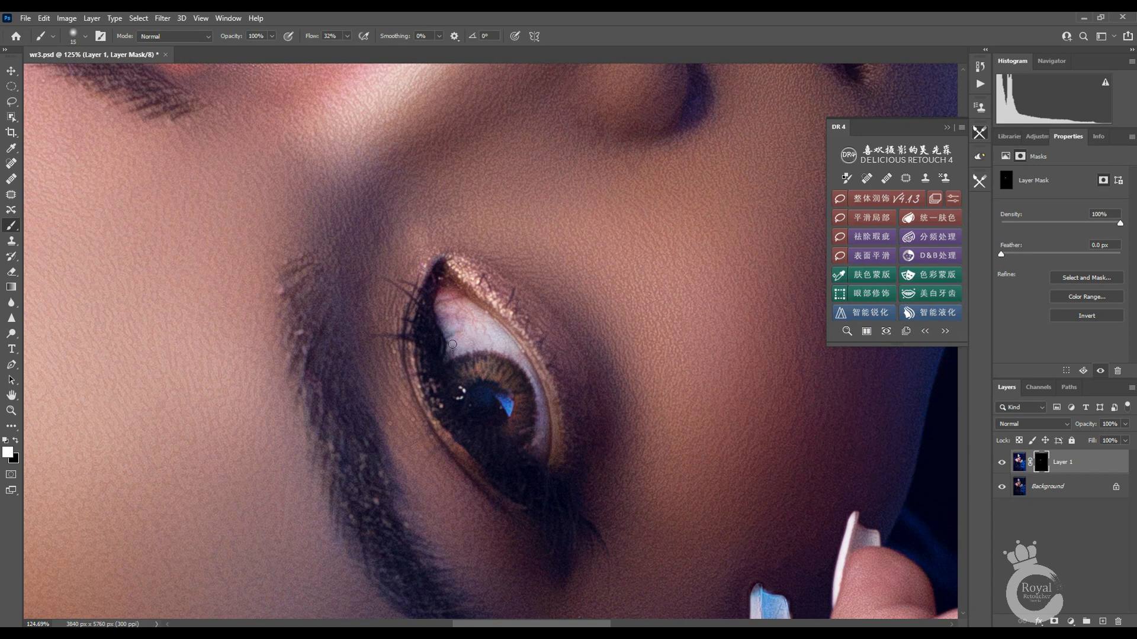
Step: Raise the brush flow to 100% and reveal the brightening on the upper eye's white, cleaning its edges with a smaller brush
key("z")
mouse_move(548, 299)
left_mouse_down()
mouse_move(472, 272)
mouse_move(517, 347)
left_mouse_up()
key("b")
key("bracketright")
mouse_move(433, 370)
left_mouse_down()
mouse_move(462, 358)
mouse_move(429, 352)
left_mouse_up()
key("bracketright")
left_click_drag(312, 36, 370, 38)
mouse_move(433, 364)
left_mouse_down()
mouse_move(437, 350)
mouse_move(431, 357)
left_mouse_up()
key("x")
key("bracketleft")
key("bracketleft")
key("bracketleft")
key("bracketleft")
key("bracketleft")
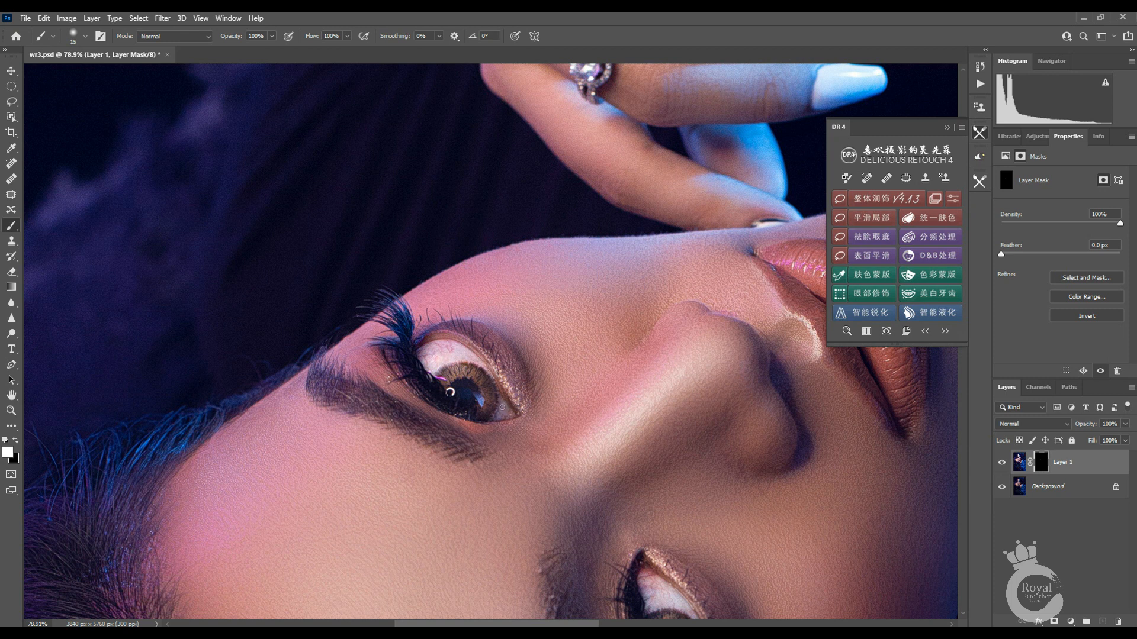
key("x")
Step: Refine the brightening mask around the eyes, alternating black and white with larger and smaller brushes
key("z")
left_click_drag(554, 394, 521, 394)
left_click_drag(616, 477, 526, 328)
key("b")
key("bracketright")
key("bracketright")
key("bracketright")
key("bracketright")
key("x")
mouse_move(529, 389)
left_mouse_down()
mouse_move(521, 378)
mouse_move(552, 393)
mouse_move(550, 377)
left_mouse_up()
key("bracketleft")
key("bracketleft")
key("bracketleft")
key("x")
key("x")
Step: Touch up the mask at the lower edge of the lower eye with black and white dabs
key("z")
left_click_drag(566, 451, 45, 256)
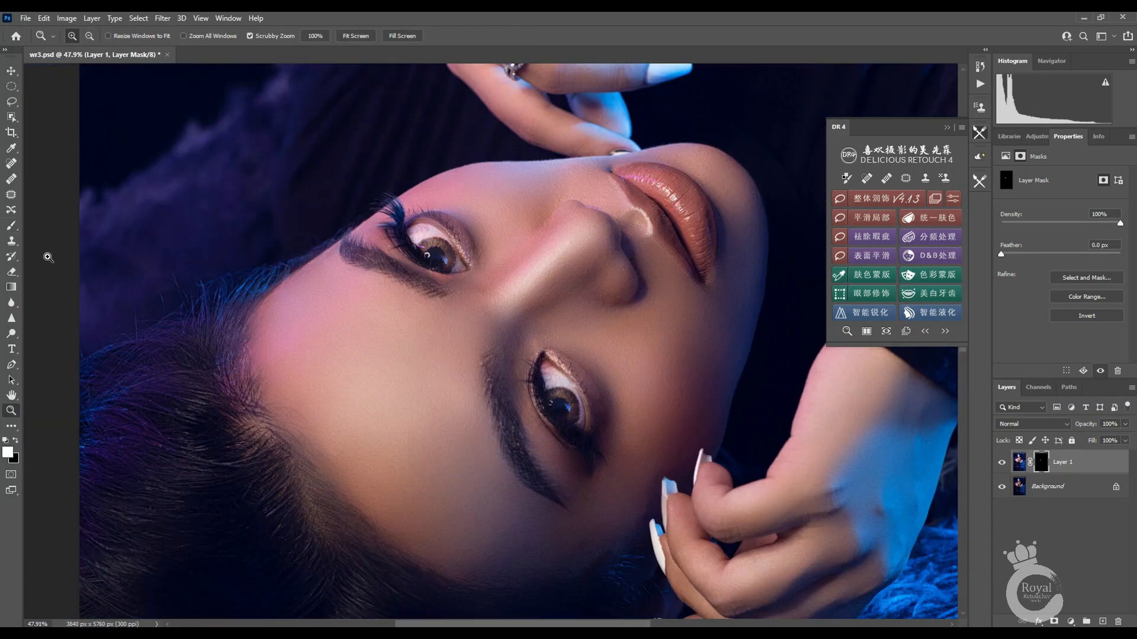
key("b")
key("x")
key("x")
left_click(580, 424)
key("x")
left_click(579, 425)
key("z")
mouse_move(627, 405)
left_mouse_down()
mouse_move(602, 442)
mouse_move(584, 425)
mouse_move(601, 397)
left_mouse_up()
key("b")
key("x")
key("z")
Step: Merge the eye-brightening layer into the background and save wr3.psd
left_click(1037, 488, "shift")
key("ctrl+e")
key("ctrl+s")
left_click_drag(463, 324, 481, 304)
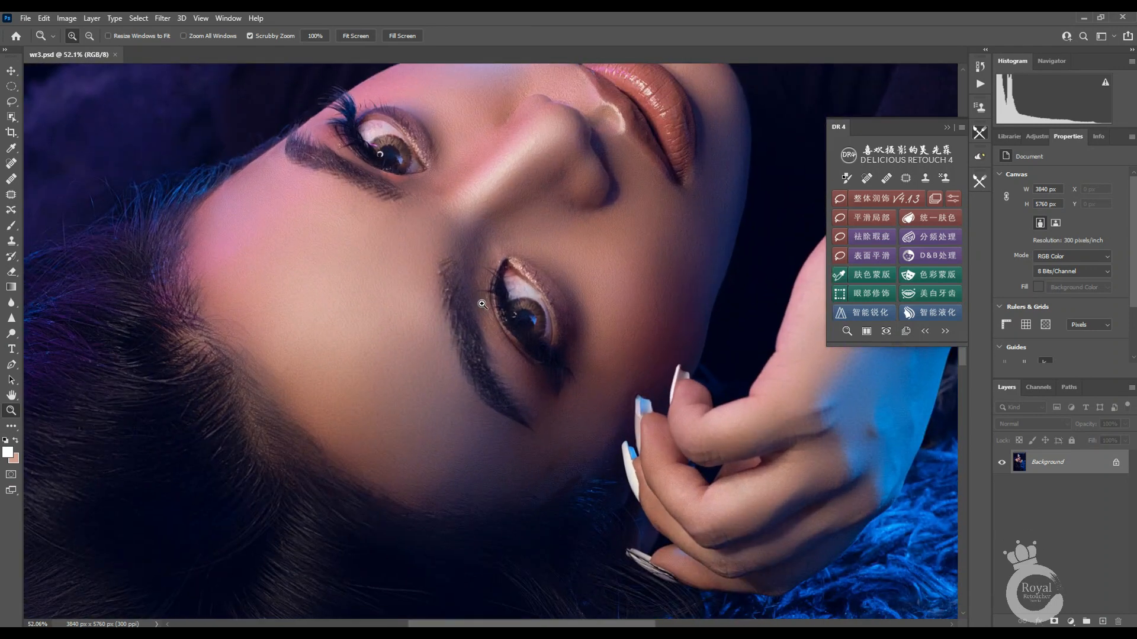
key("ctrl+0")
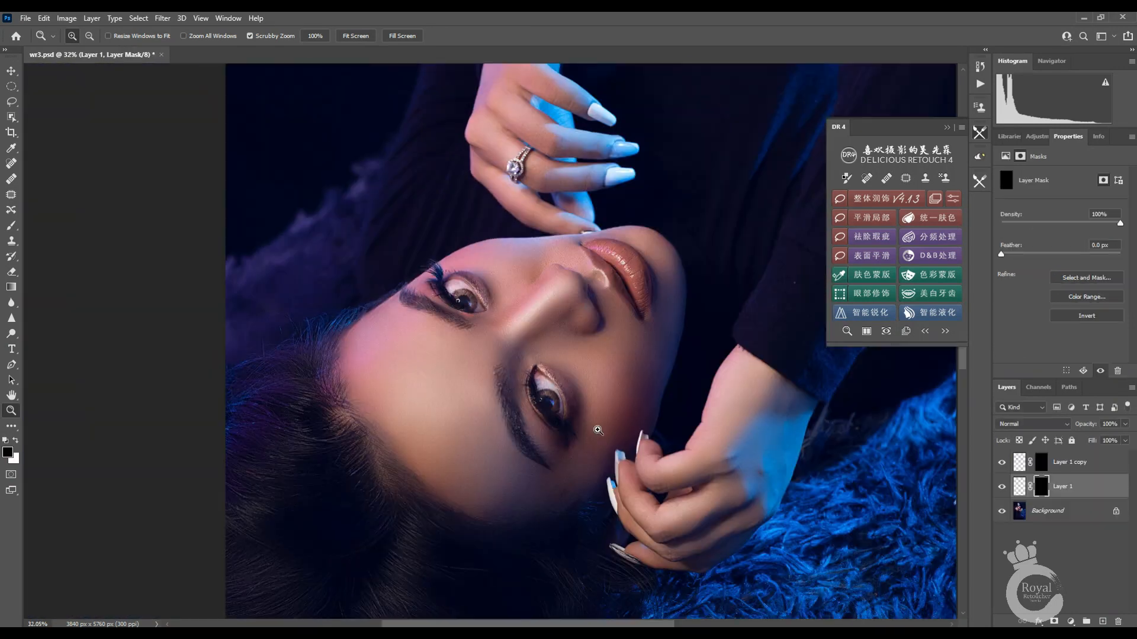
Step: Paint white on the Layer 1 mask along the lower eyebrow to darken and fill it
left_click_drag(518, 423, 536, 421)
key("b")
key("x")
mouse_move(493, 332)
left_mouse_down()
mouse_move(515, 438)
mouse_move(485, 386)
mouse_move(510, 443)
mouse_move(498, 350)
mouse_move(502, 396)
mouse_move(472, 356)
left_mouse_up()
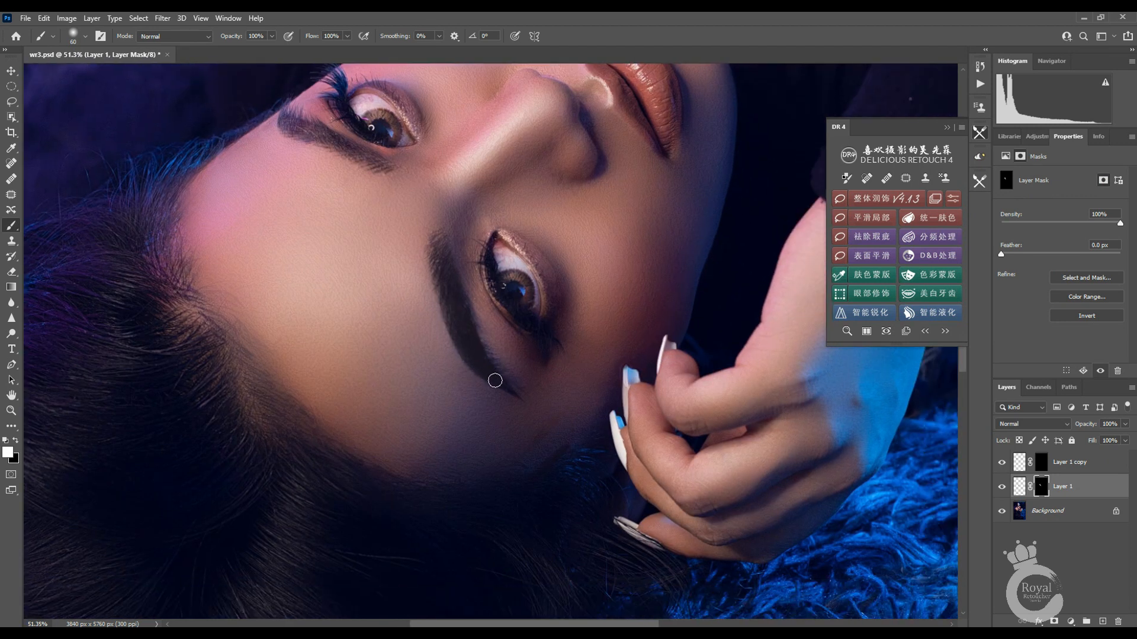
key("z")
mouse_move(430, 262)
left_mouse_down()
mouse_move(36, 240)
mouse_move(72, 236)
left_mouse_up()
key("b")
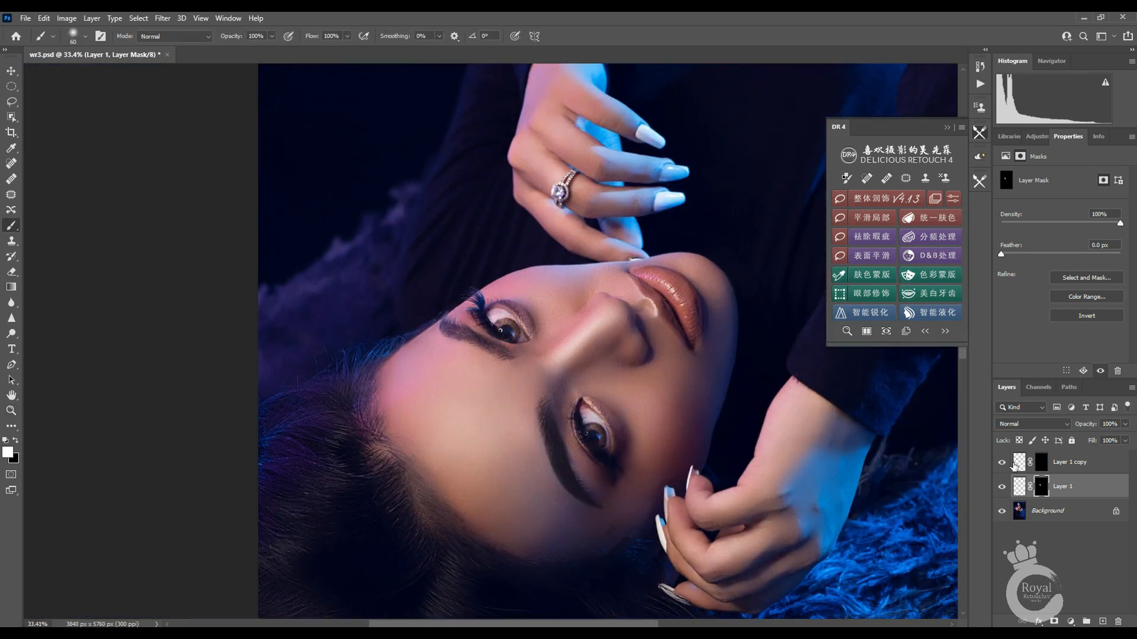
Step: Fill the upper eyebrow on the Layer 1 copy mask at 22% flow and refine the lower eyebrow on the Layer 1 mask
left_click(1014, 465)
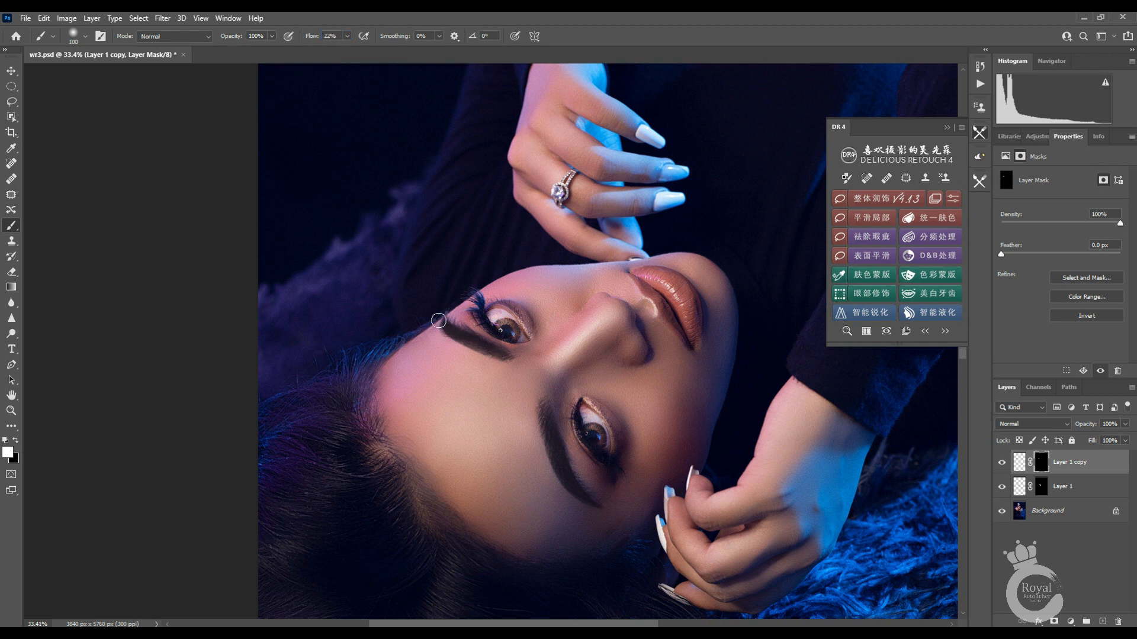
key("x")
key("x")
left_click(1041, 487)
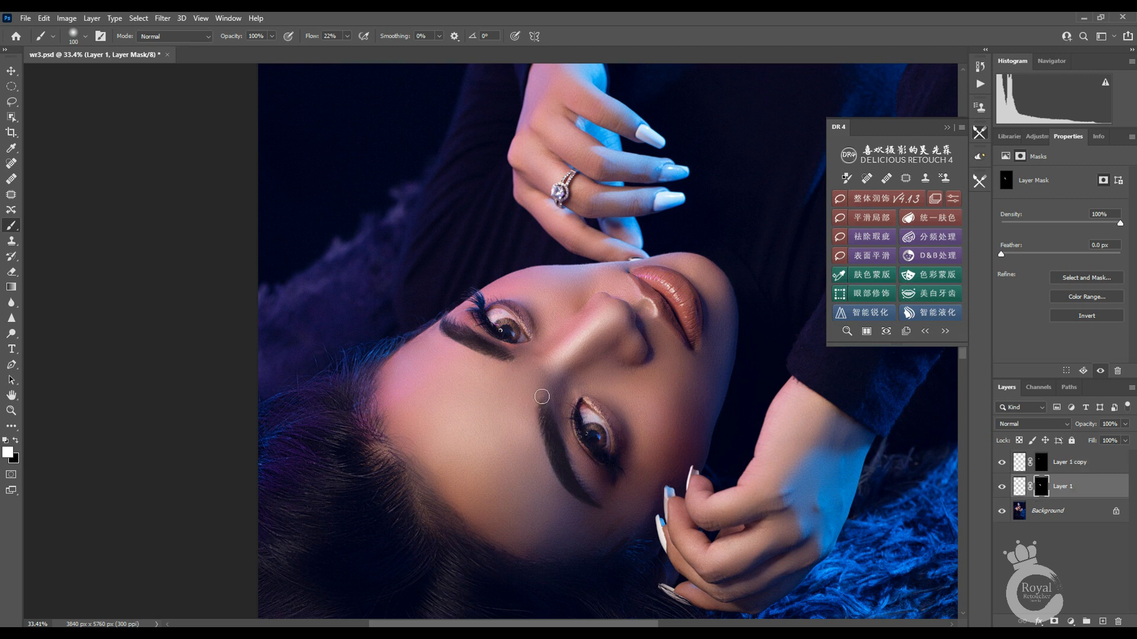
key("x")
key("x")
key("z")
left_click_drag(606, 377, 547, 326)
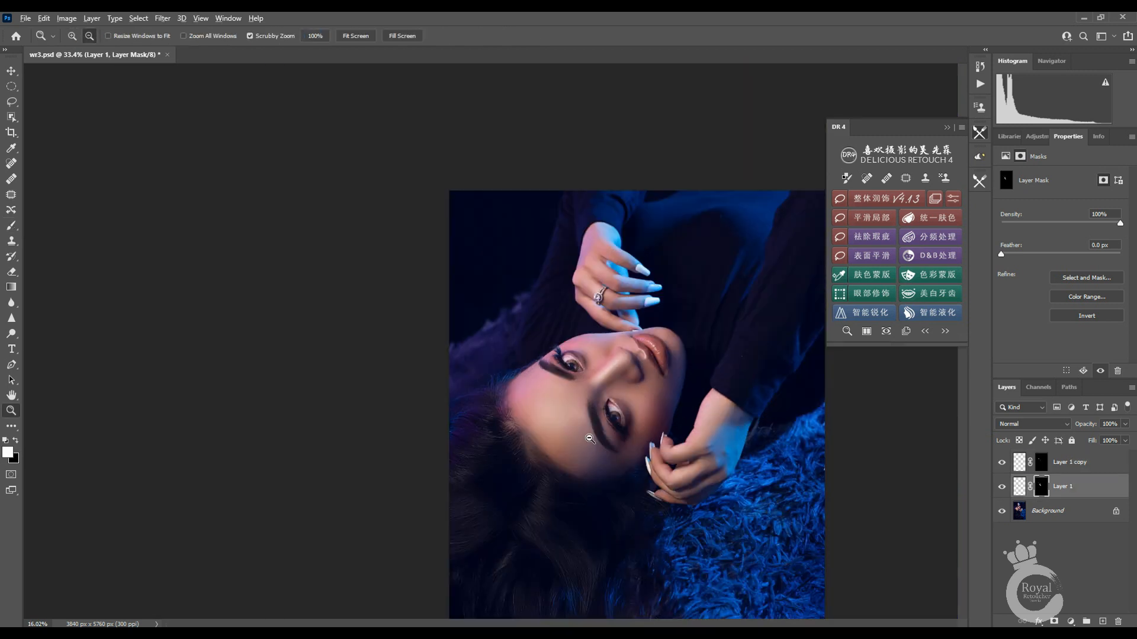
Step: Merge the two eyebrow layers into one and reduce the merged layer's opacity to 66%
left_click_drag(423, 252, 480, 255)
left_click(1066, 467, "shift")
key("ctrl+e")
left_click_drag(1082, 424, 1066, 424)
mouse_move(545, 314)
left_mouse_down()
mouse_move(479, 302)
mouse_move(542, 299)
left_mouse_up()
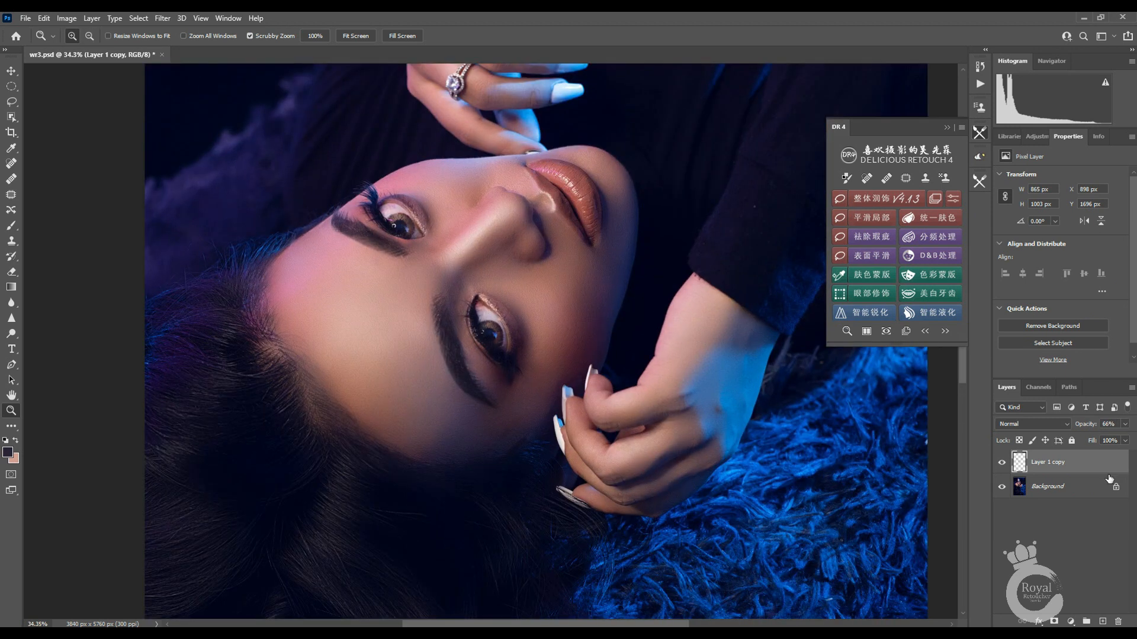
Step: Add a layer mask to the merged eyebrow layer and soften the eyebrows with black paint
left_click(1054, 621)
key("b")
key("d")
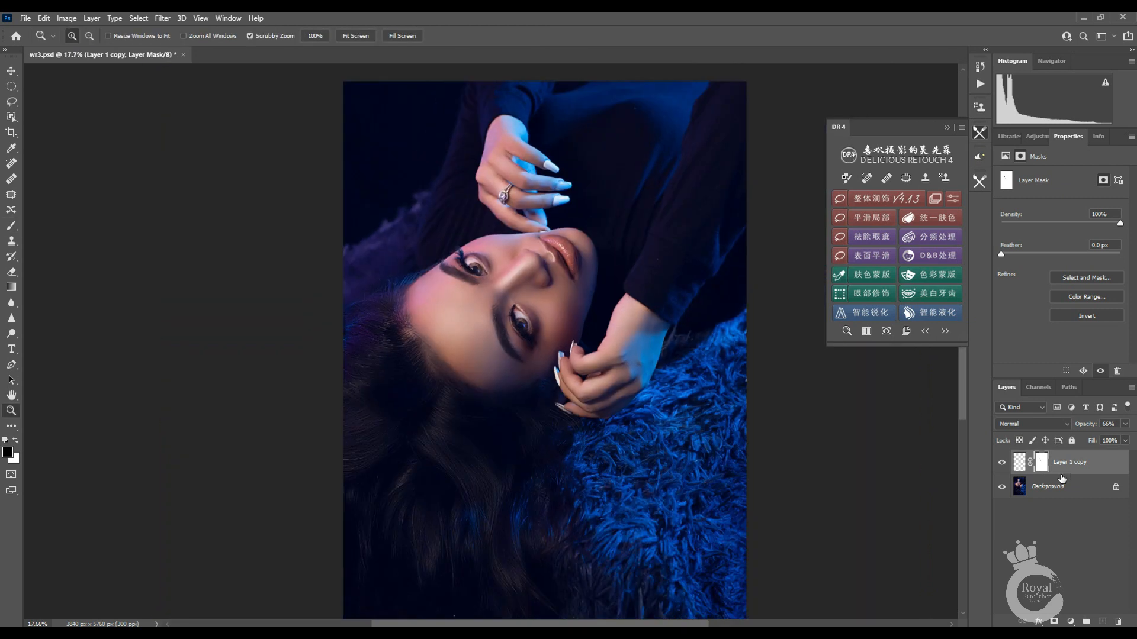
Step: Clean up the skin along the lower eyebrow's edge on the background copy with the Clone Stamp at 31% flow
scroll(584, 329, "up", 3)
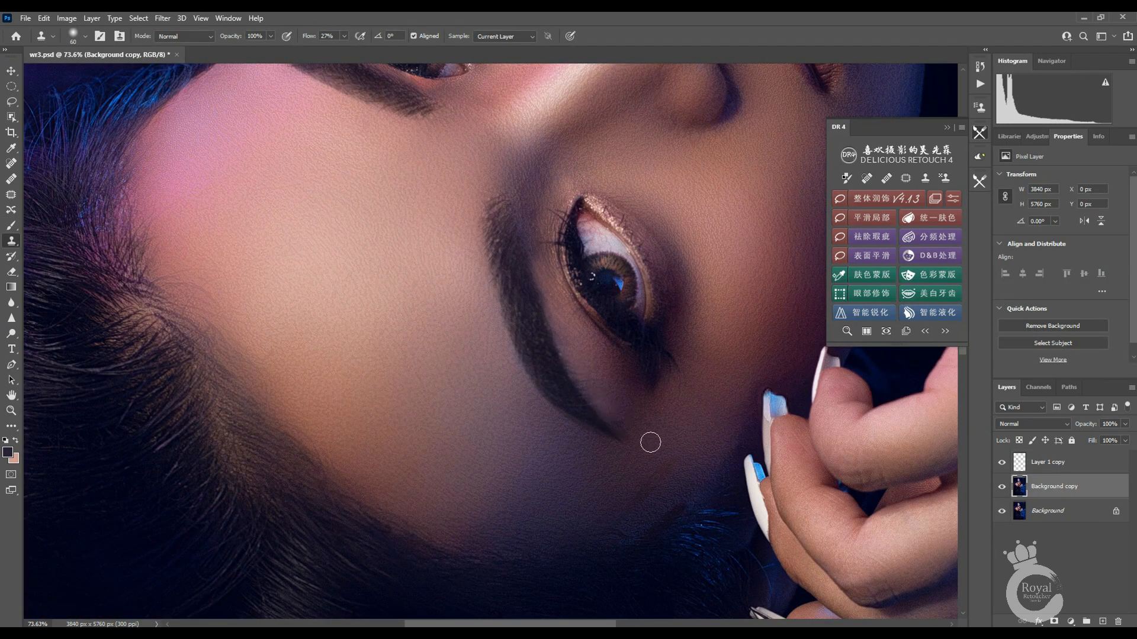
left_click_drag(305, 38, 307, 37)
left_click_drag(486, 388, 539, 466)
left_click_drag(575, 437, 595, 464)
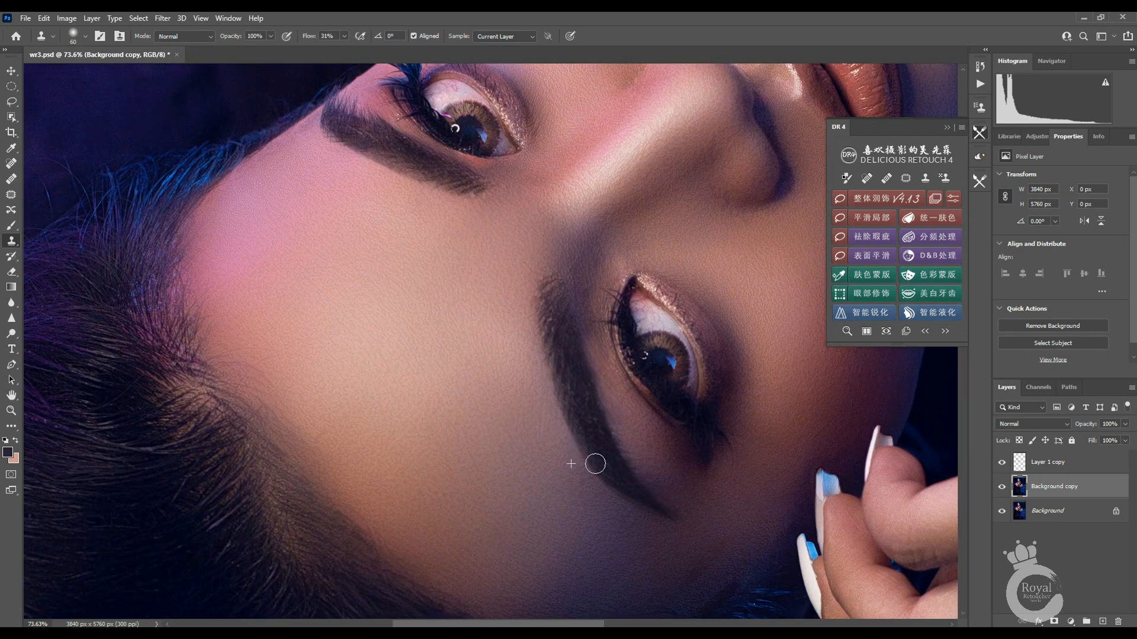
left_click_drag(587, 358, 637, 460)
left_click_drag(528, 374, 599, 526)
left_click_drag(630, 460, 483, 304)
left_click_drag(527, 478, 464, 334)
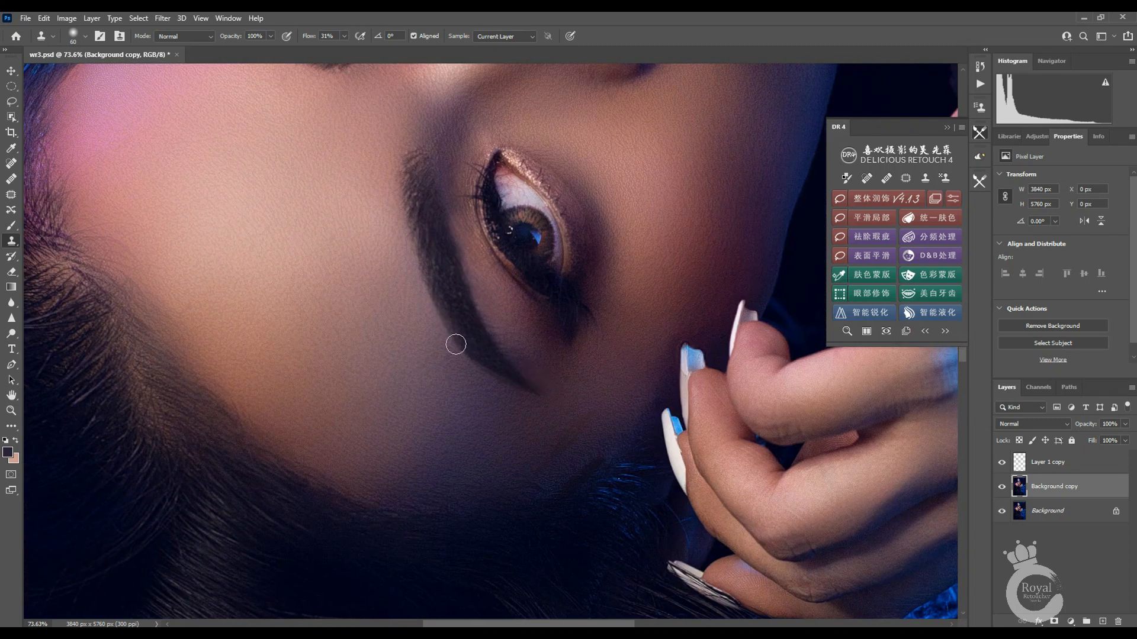
Step: Merge the eyebrow layer and background copy into the background and save the file
key("z")
left_click_drag(562, 413, 494, 421)
left_click(1054, 503, "ctrl")
left_click(1084, 463, "ctrl")
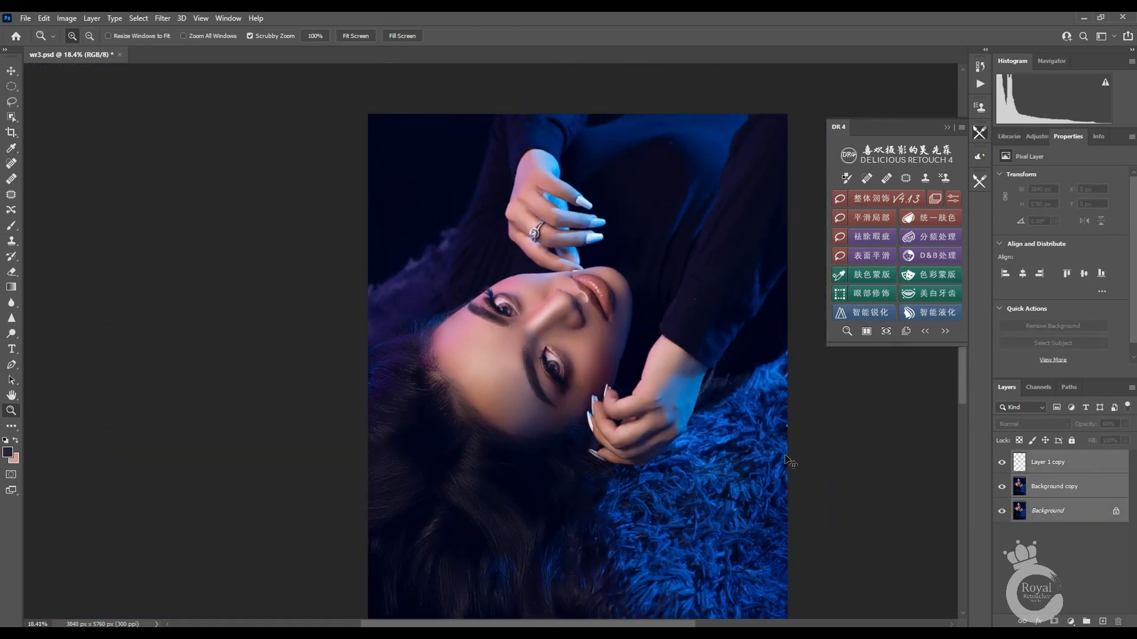
key("ctrl+e")
key("ctrl+s")
mouse_move(497, 358)
left_mouse_down()
mouse_move(475, 360)
mouse_move(507, 359)
mouse_move(483, 359)
left_mouse_up()
Step: Undo the layer merge and lower the opacity of the eyebrow layer
key("ctrl+z")
left_click(1066, 463)
left_click_drag(466, 280, 497, 274)
left_click_drag(1093, 424, 1078, 428)
left_click_drag(523, 413, 504, 413)
Step: Merge the softened eyebrow layer and the background layers, and save wr3.psd again
left_click(1070, 519, "shift")
key("ctrl+e")
key("ctrl+s")
Step: Clone out the magenta streak across the upper eye's iris with a small Clone Stamp brush and save the file
mouse_move(453, 290)
left_mouse_down()
mouse_move(425, 292)
mouse_move(530, 299)
mouse_move(493, 299)
mouse_move(486, 275)
left_mouse_up()
left_click_drag(418, 226, 526, 234)
left_click(11, 241)
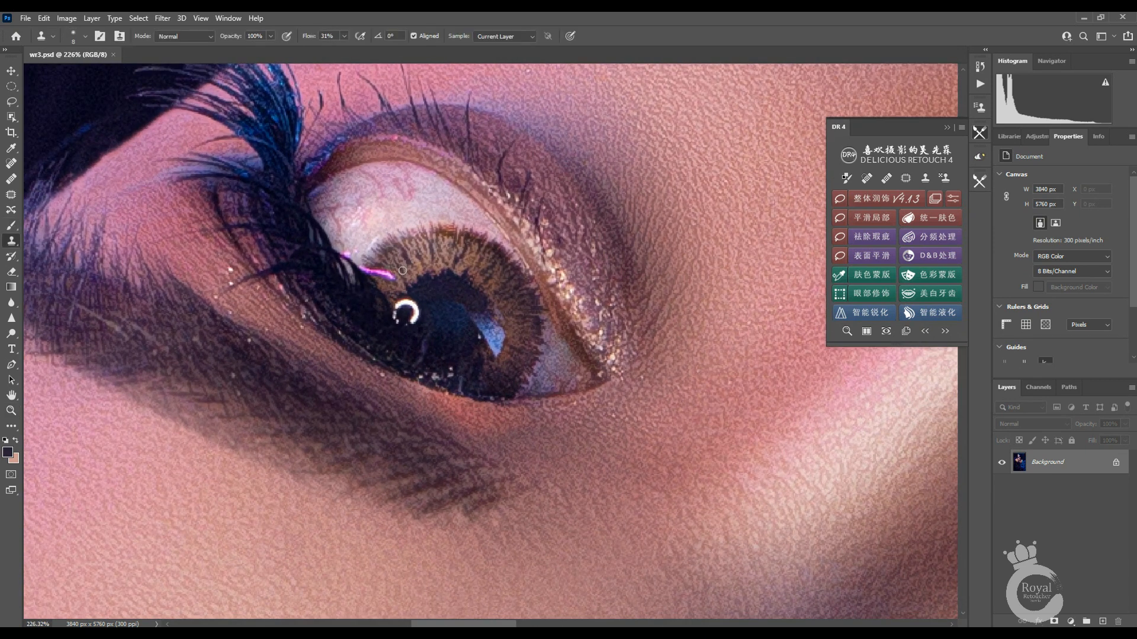
left_click_drag(384, 272, 383, 261)
left_click(11, 411)
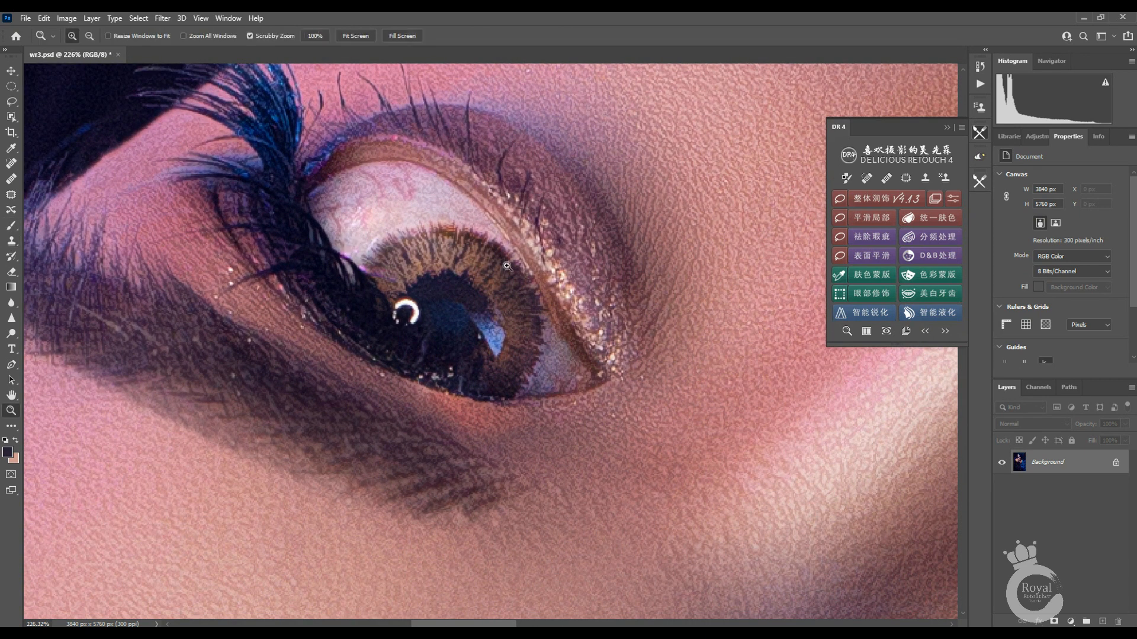
left_click_drag(564, 305, 524, 306)
mouse_move(551, 412)
left_mouse_down()
mouse_move(561, 413)
mouse_move(490, 337)
mouse_move(637, 330)
mouse_move(596, 273)
left_mouse_up()
key("ctrl+s")
Step: Duplicate the background layer and retouch the skin around the lips with the Clone Stamp at 46% opacity
key("ctrl+j")
left_click(11, 241)
left_click(231, 39)
type("46")
key("Return")
key("bracketleft")
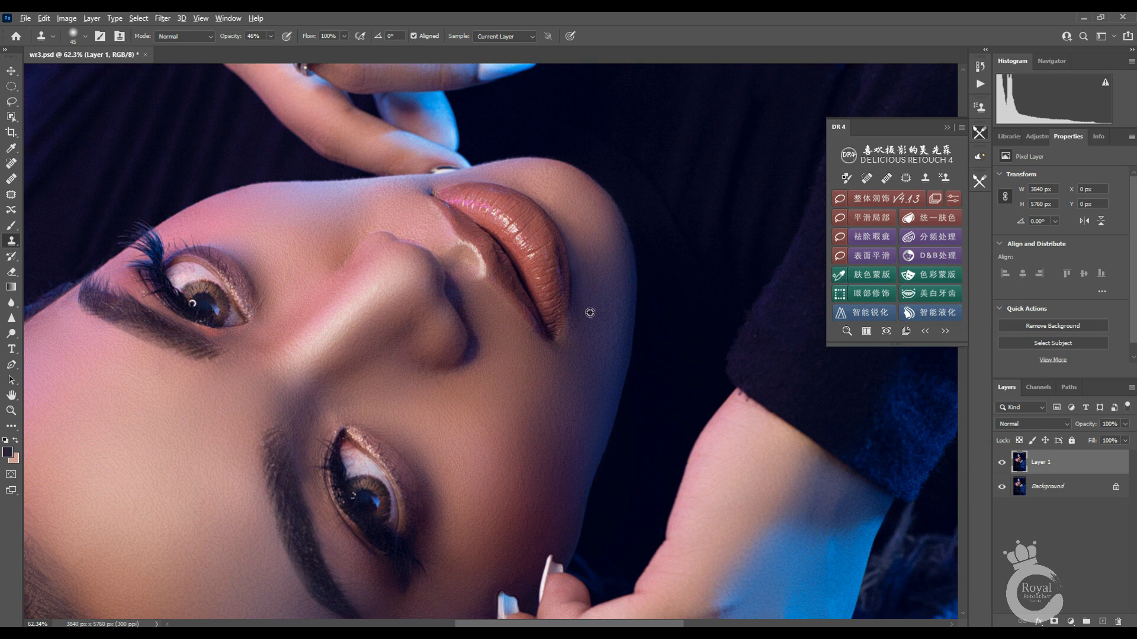
key("z")
left_click_drag(592, 295, 475, 298)
key("ctrl+e")
Step: Reduce the retouched duplicate layer's opacity to 51%, merge it into the background and save wr3.psd
left_click_drag(612, 318, 660, 300)
left_click_drag(641, 354, 533, 356)
key("ctrl+j")
left_click_drag(622, 379, 699, 379)
left_click_drag(663, 409, 584, 411)
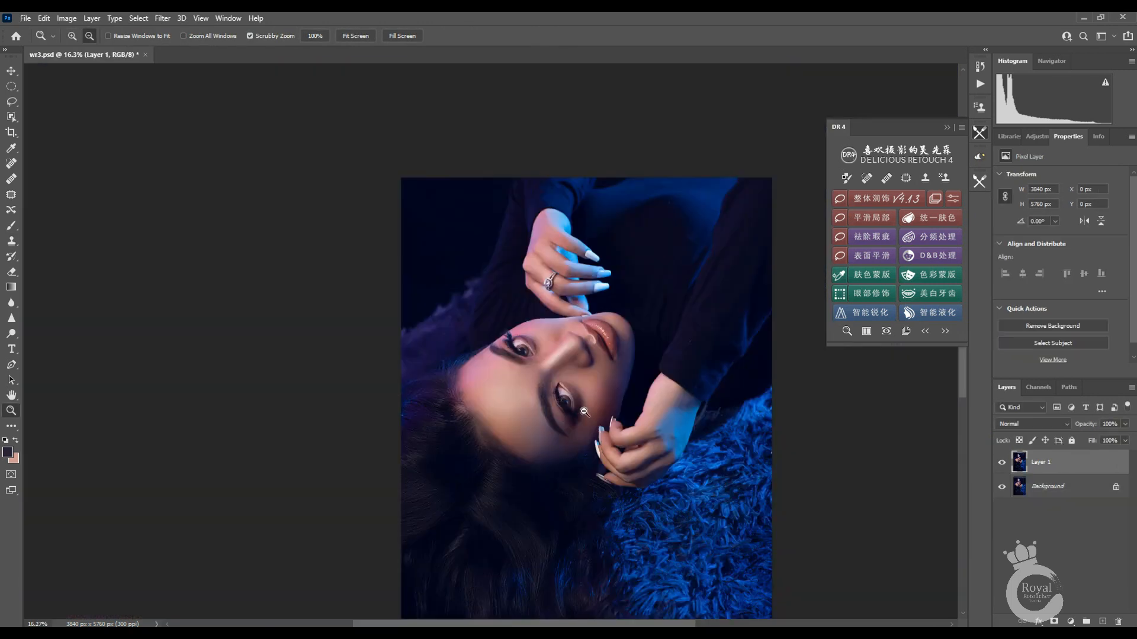
key("ctrl+e")
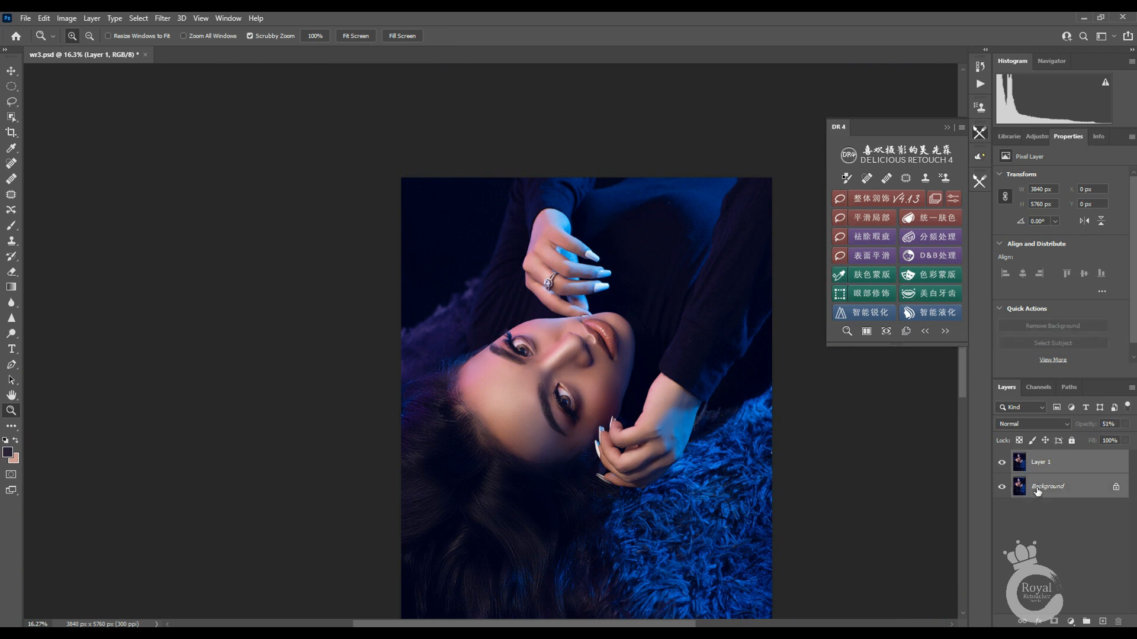
key("ctrl+s")
left_click_drag(576, 401, 636, 379)
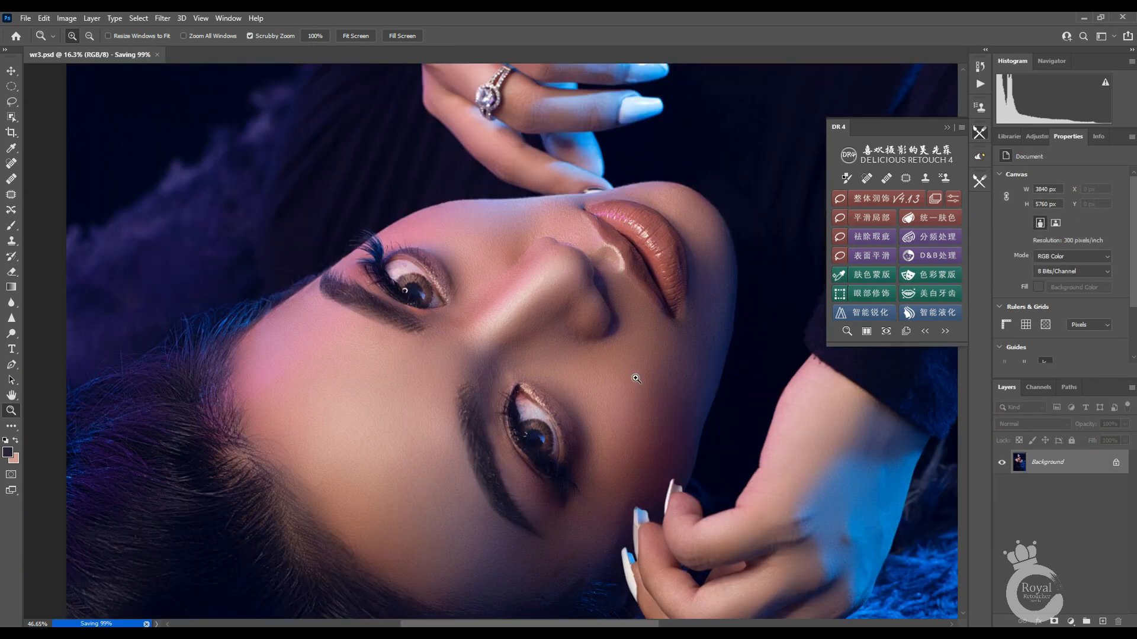